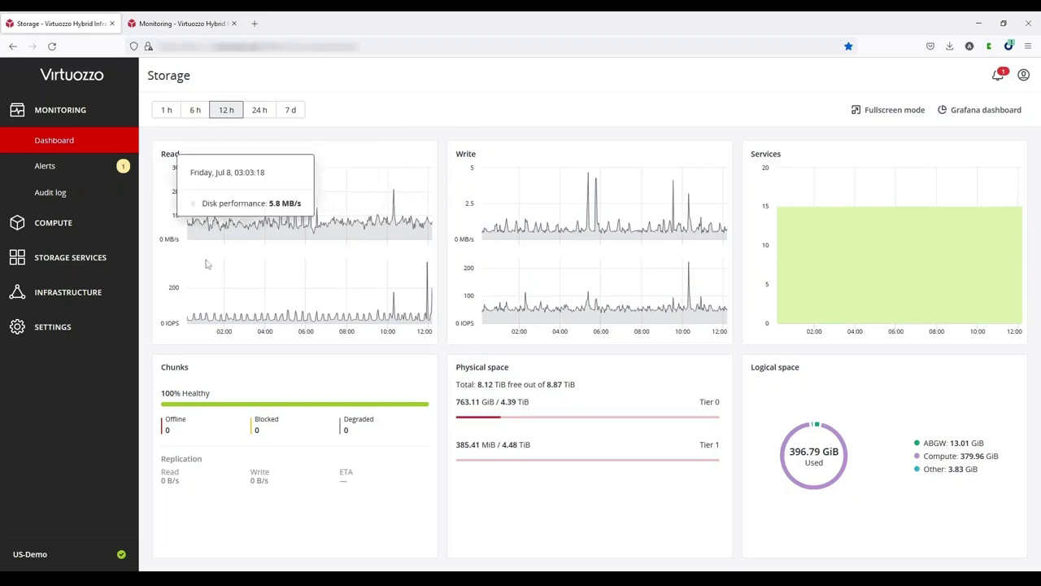
- Review the infrastructure's node list with its instructions for connecting a node, and the network traffic type assignments
{"action": "left_click", "coordinate": [110, 297]}
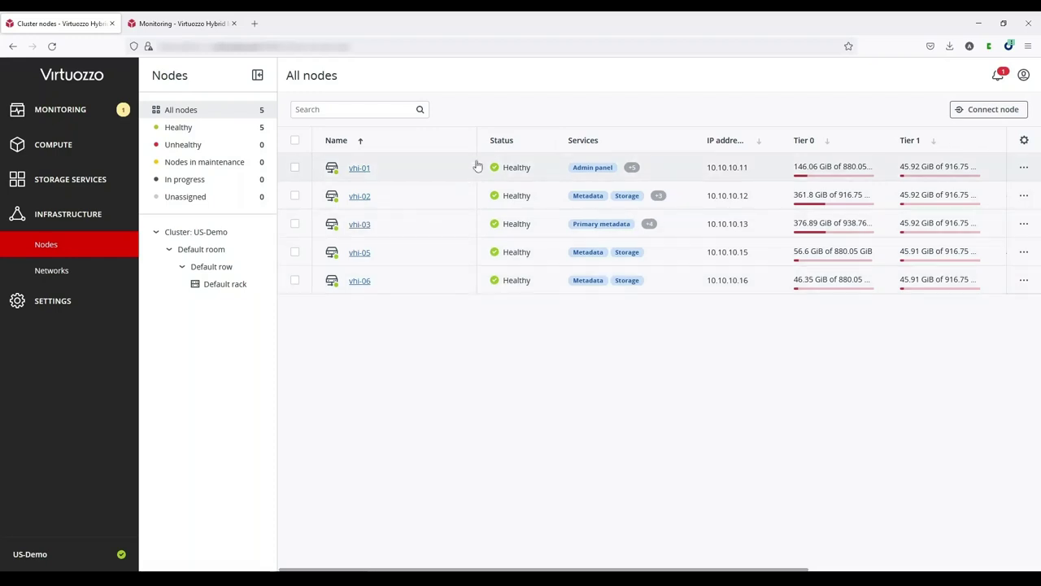
{"action": "left_click", "coordinate": [972, 112]}
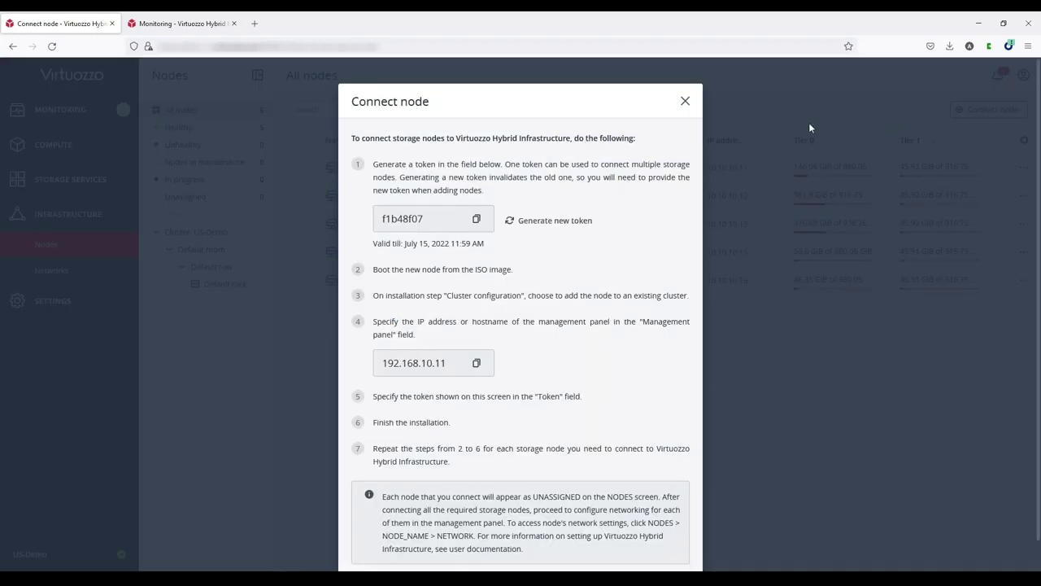
{"action": "left_click", "coordinate": [683, 103]}
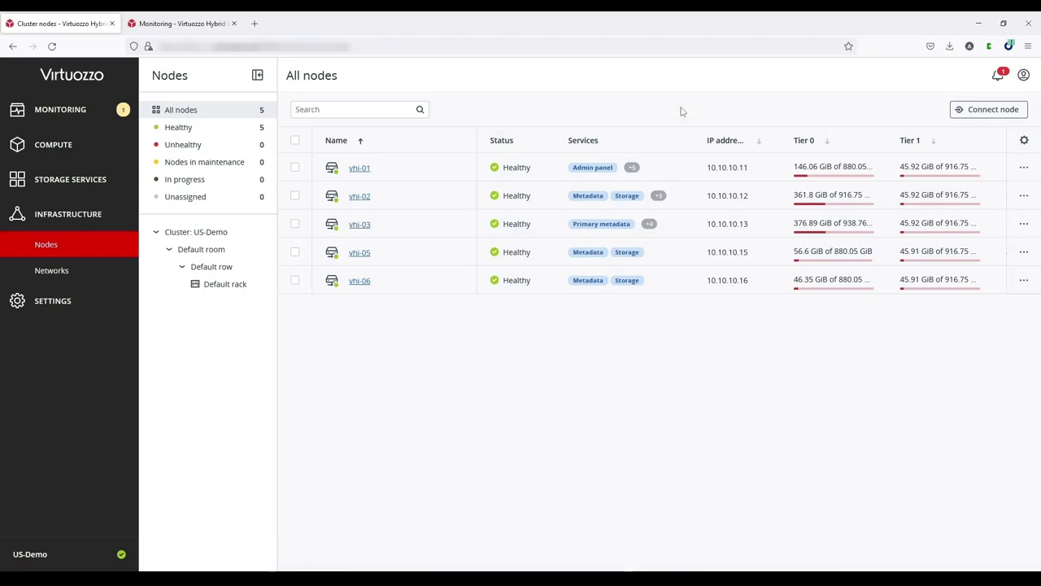
{"action": "left_click", "coordinate": [98, 275]}
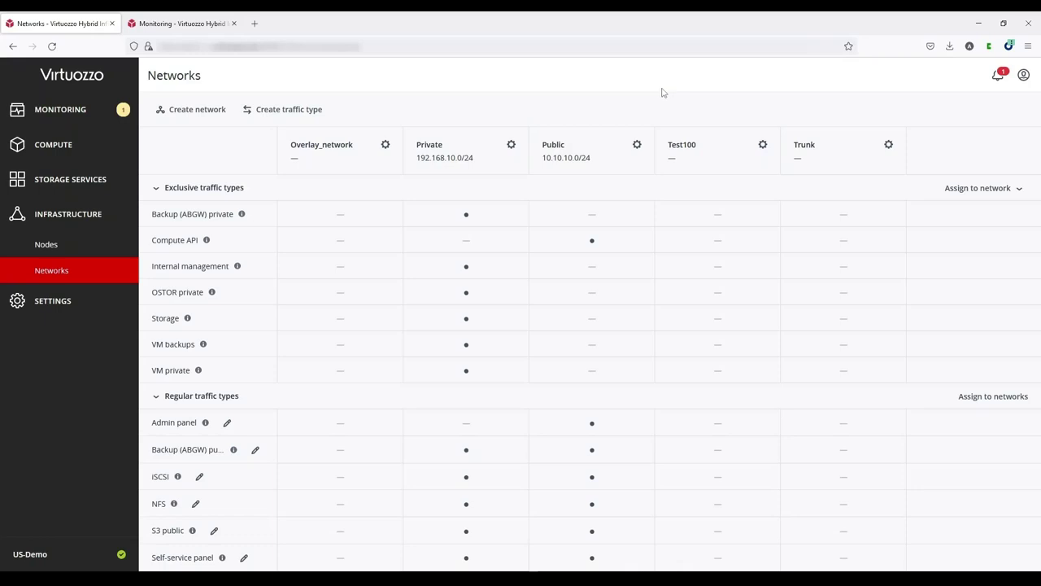
- Open the ABtest domain from the projects and users settings and view its users and projects
{"action": "left_click", "coordinate": [58, 303]}
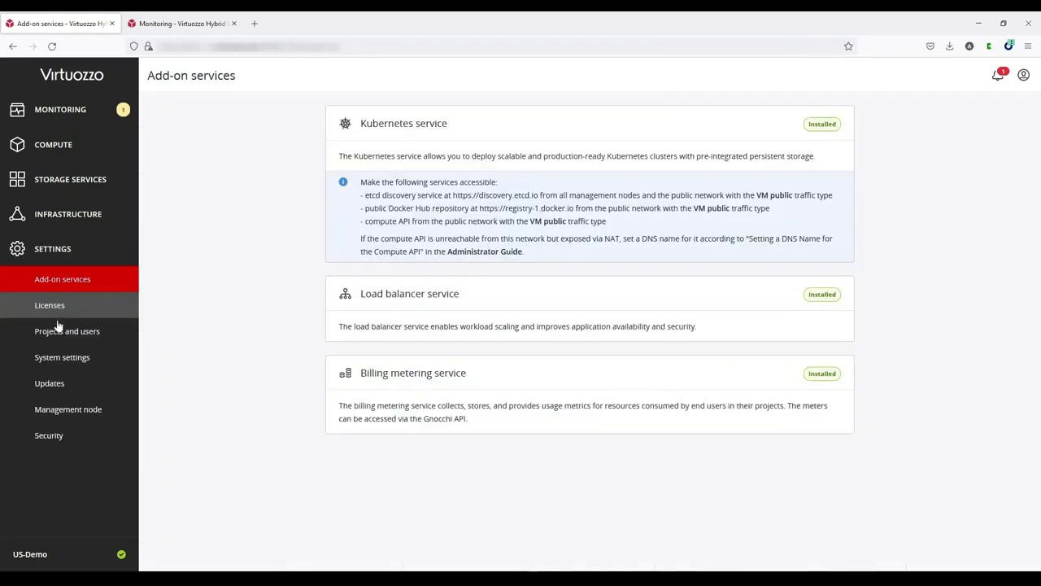
{"action": "left_click", "coordinate": [77, 331]}
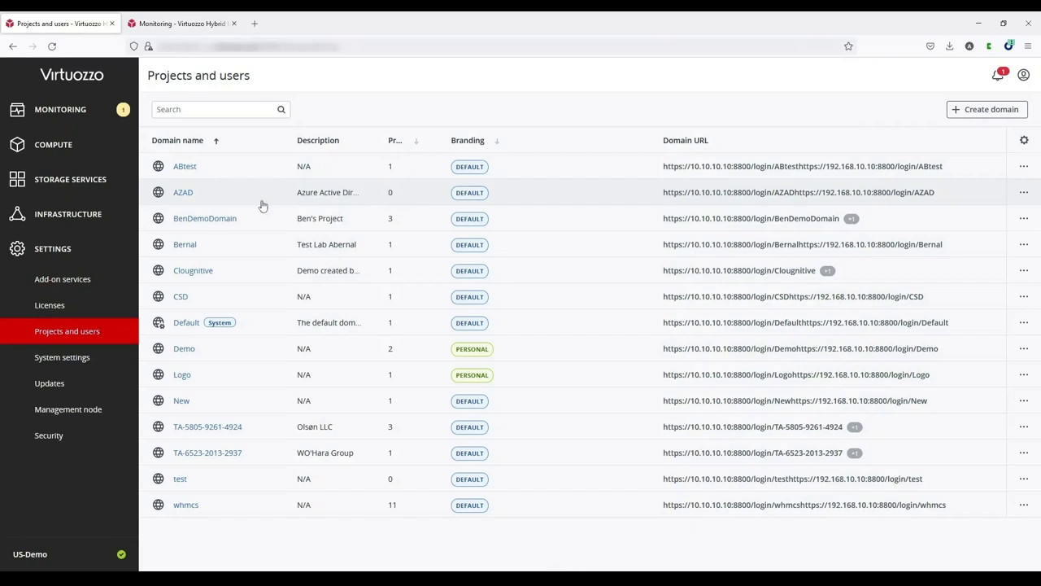
{"action": "left_click", "coordinate": [185, 167]}
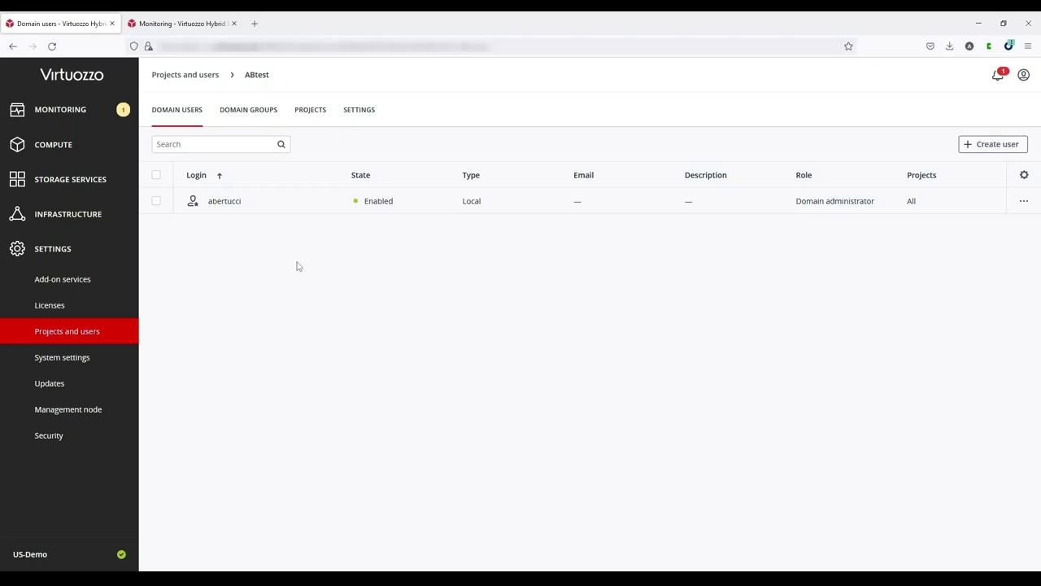
{"action": "left_click", "coordinate": [310, 111]}
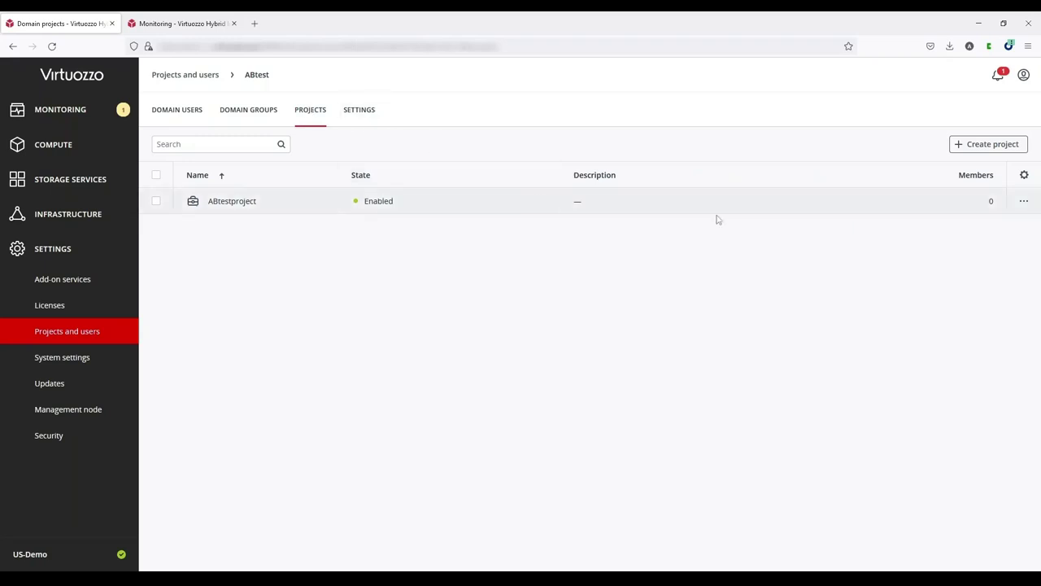
- View the properties of ABtestproject and the branding theme settings of the ABtest domain
{"action": "left_click", "coordinate": [1021, 202]}
{"action": "left_click", "coordinate": [968, 275]}
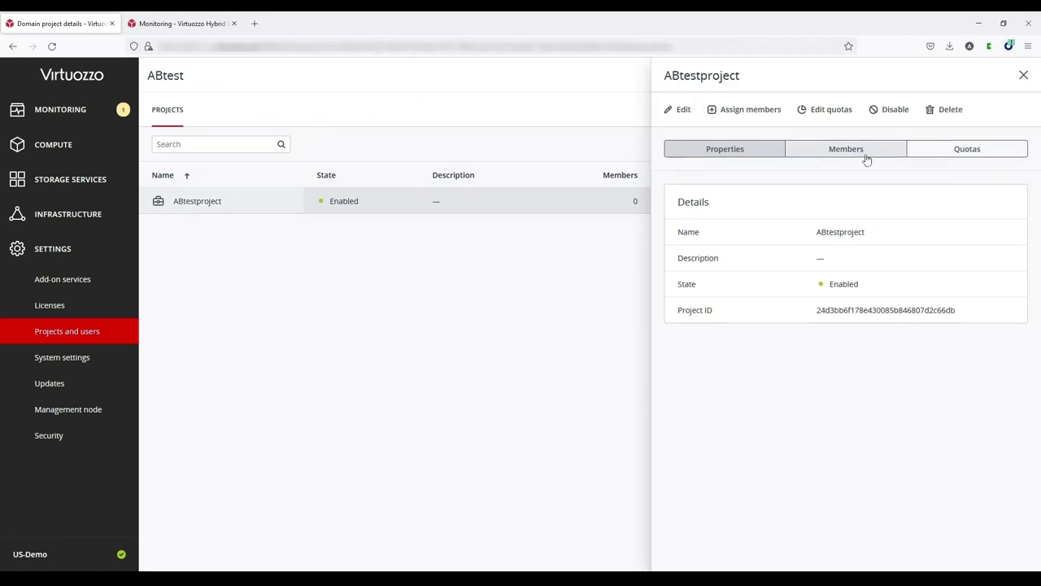
{"action": "left_click", "coordinate": [1024, 75]}
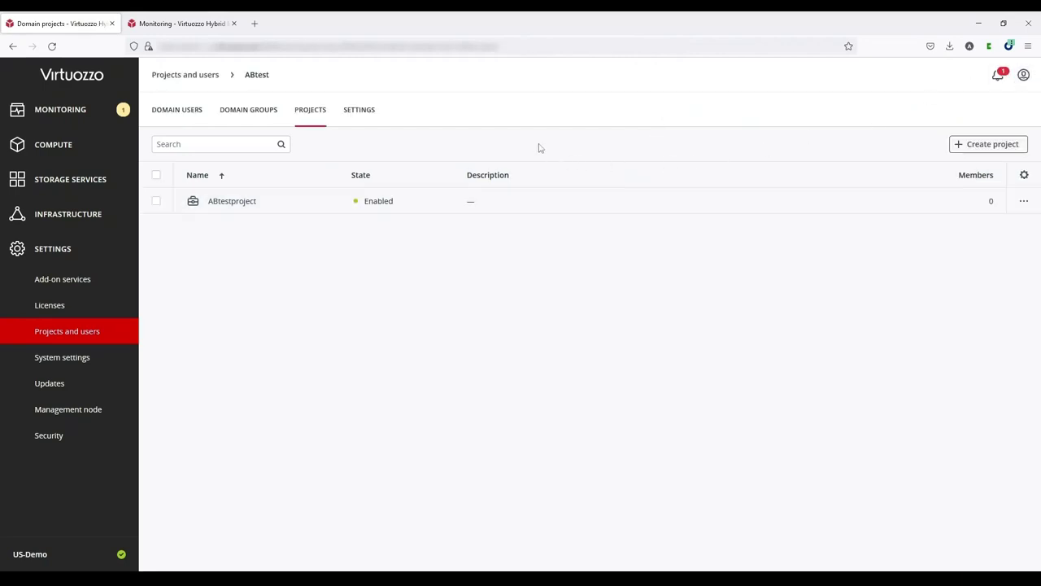
{"action": "left_click", "coordinate": [365, 113]}
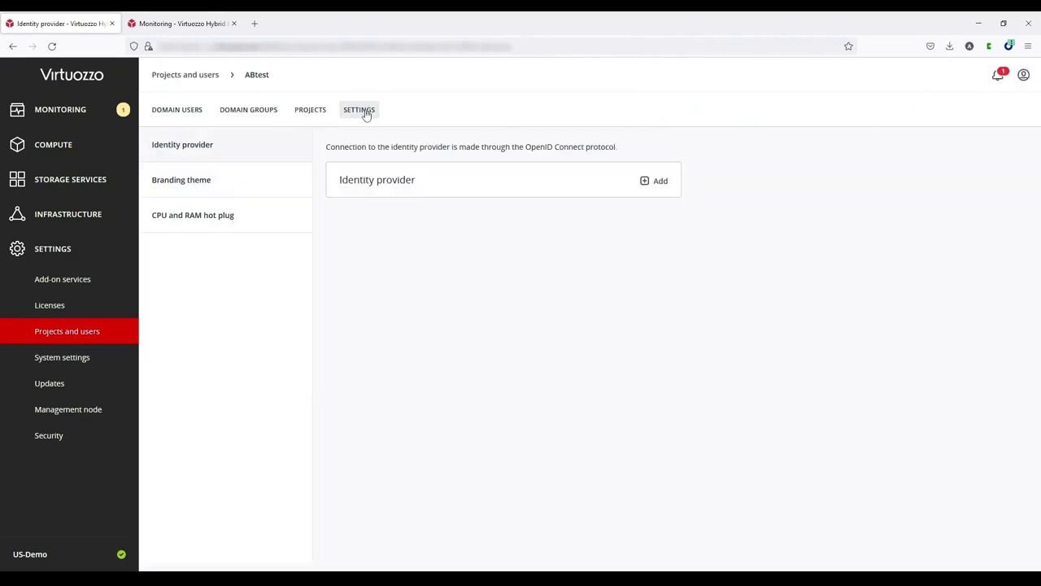
{"action": "left_click", "coordinate": [220, 188]}
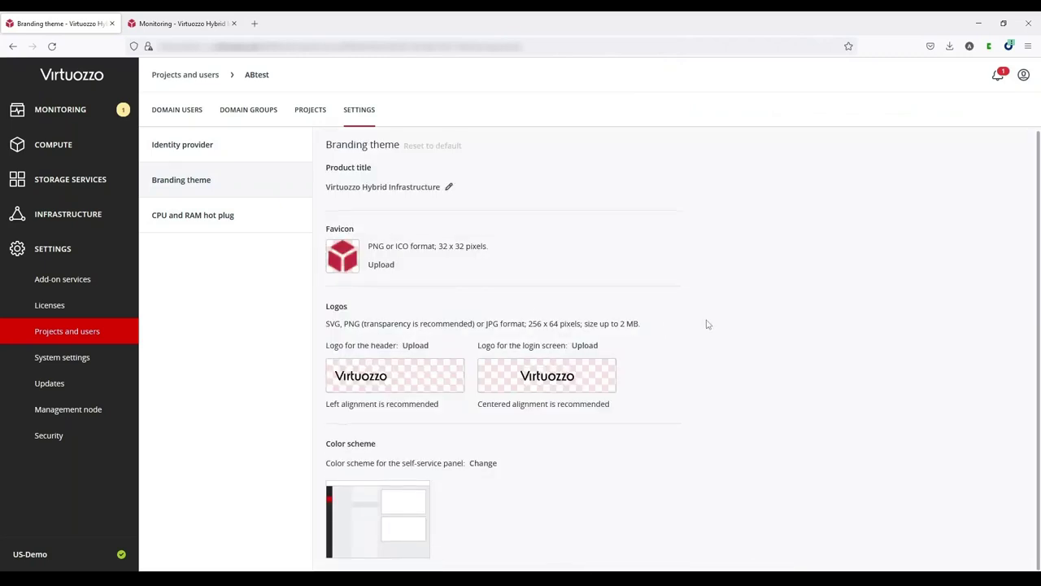
- Look through the S3, block, NFS and backup storage services, ending on the backup storage overview
{"action": "left_click", "coordinate": [70, 175]}
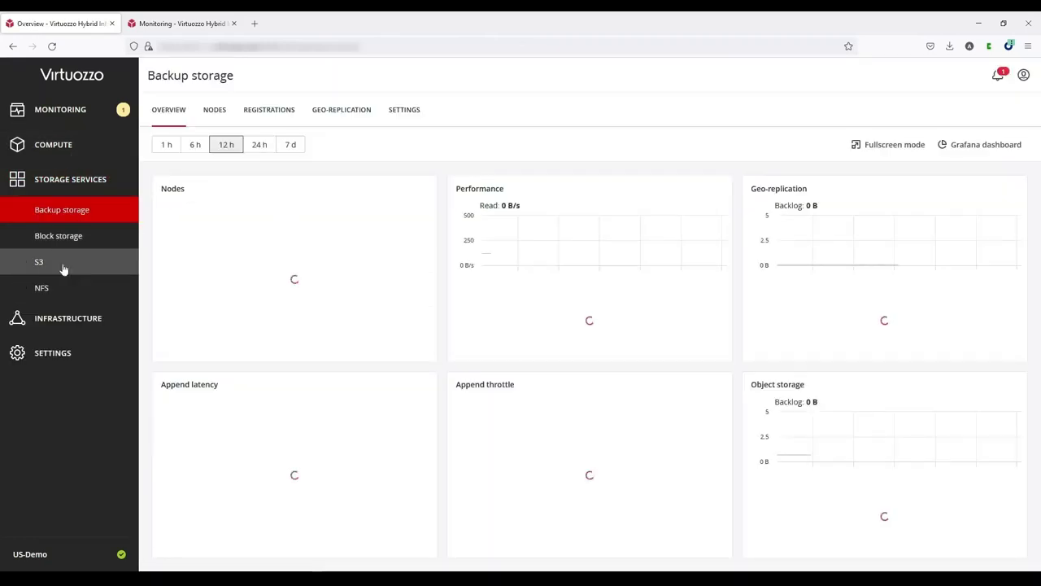
{"action": "left_click", "coordinate": [63, 265]}
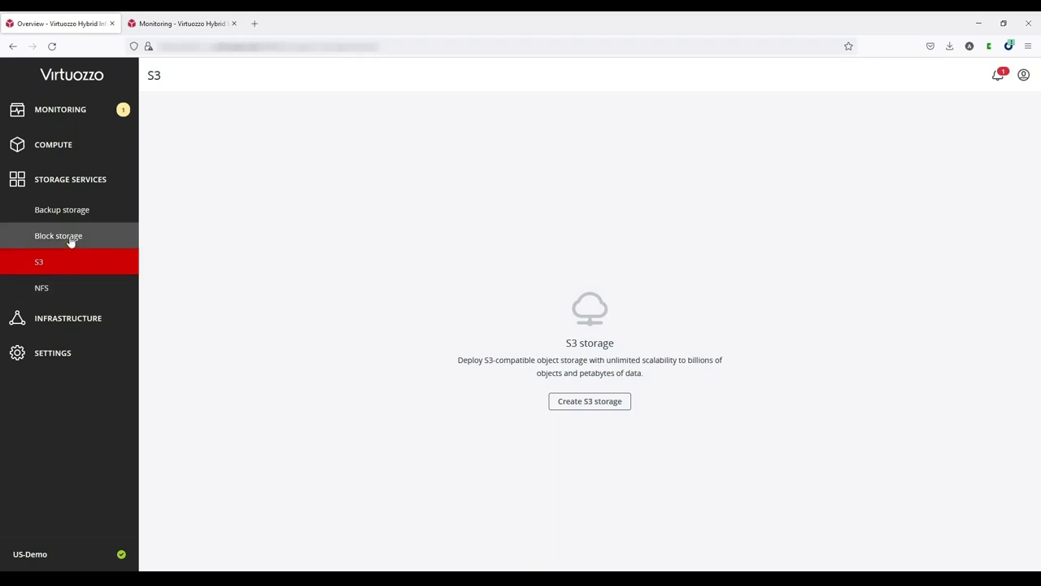
{"action": "left_click", "coordinate": [70, 238]}
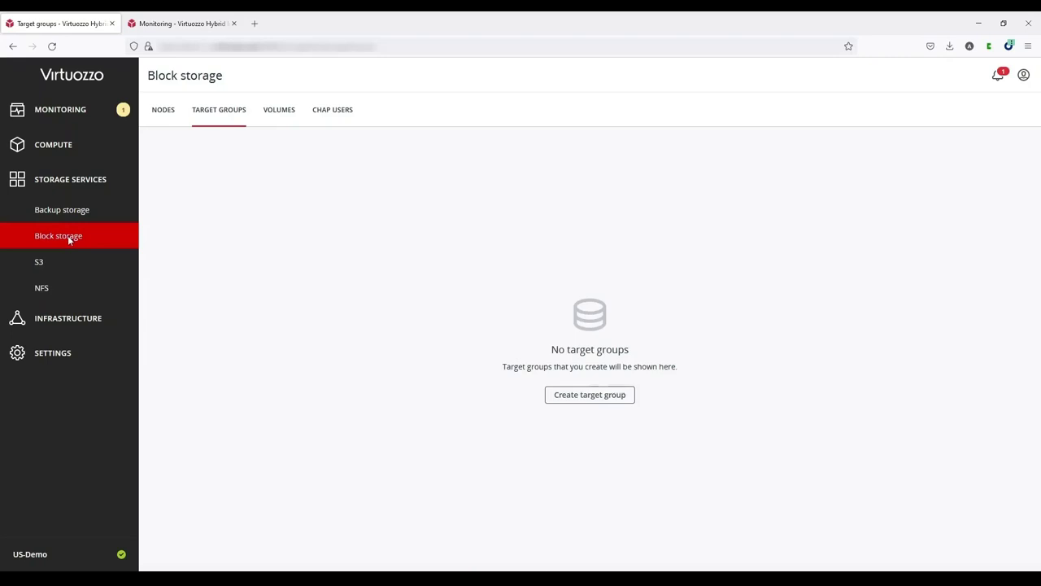
{"action": "left_click", "coordinate": [67, 284]}
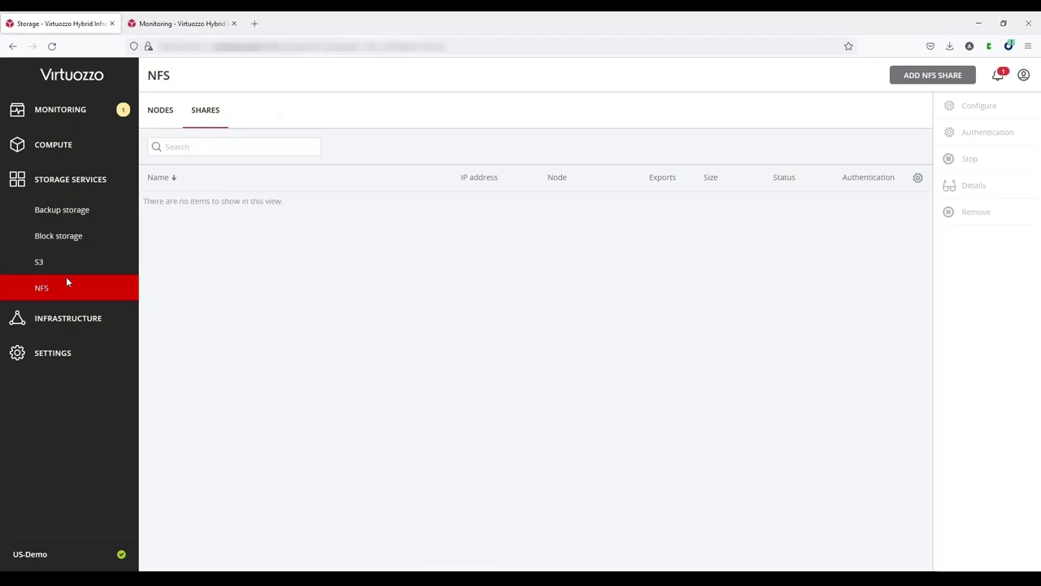
{"action": "left_click", "coordinate": [65, 213]}
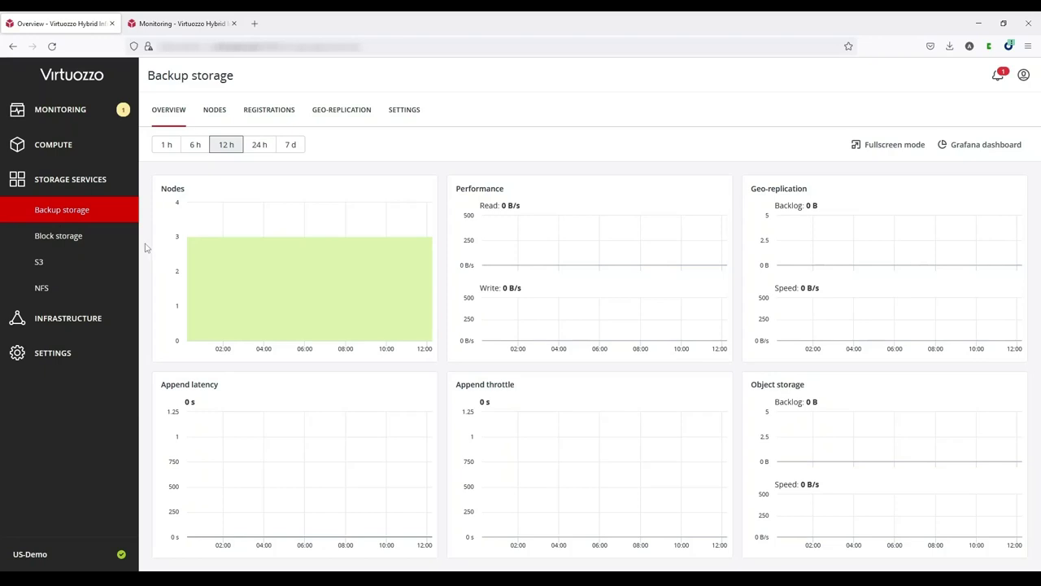
- Review the compute overview and the virtual machines, images, flavors and SSH keys, including the form for creating a flavor
{"action": "left_click", "coordinate": [69, 147]}
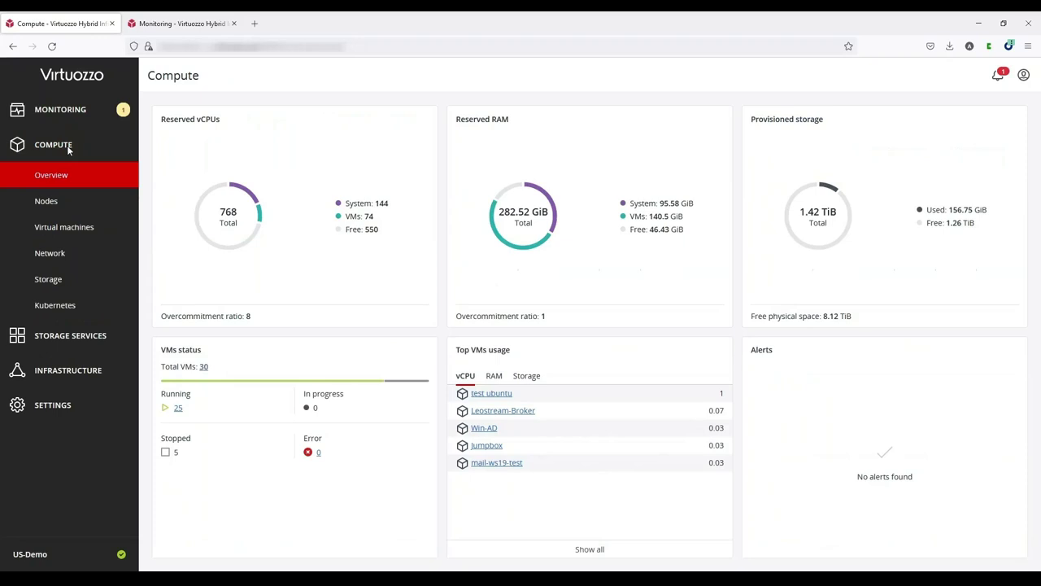
{"action": "left_click", "coordinate": [61, 227]}
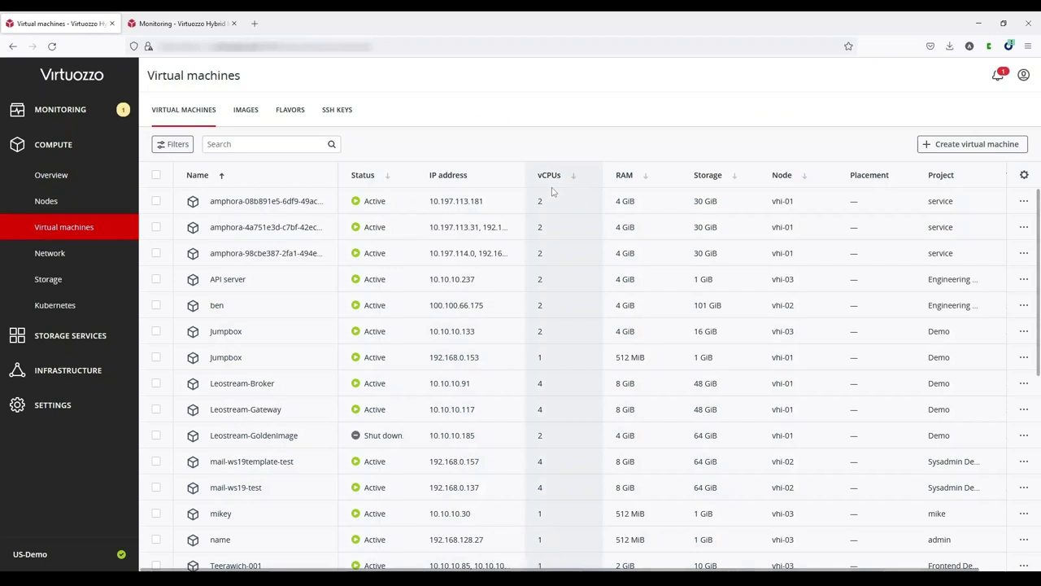
{"action": "left_click", "coordinate": [254, 115]}
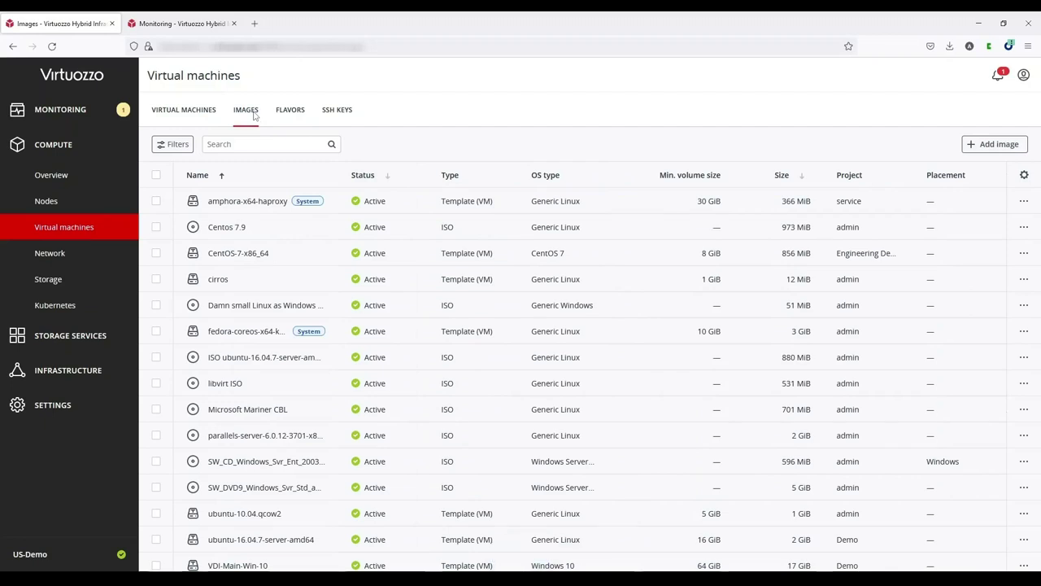
{"action": "left_click", "coordinate": [294, 115]}
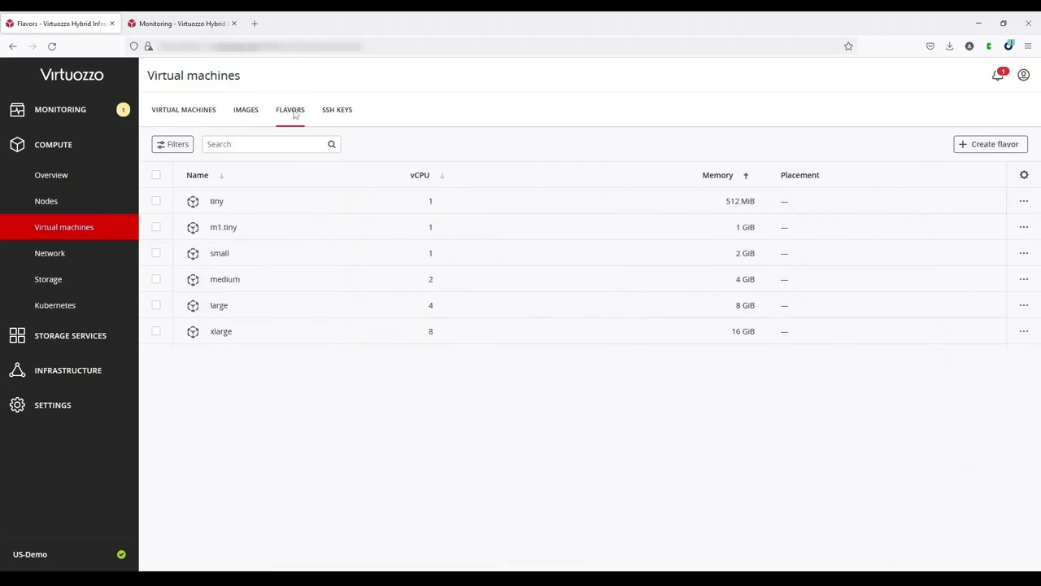
{"action": "left_click", "coordinate": [990, 153]}
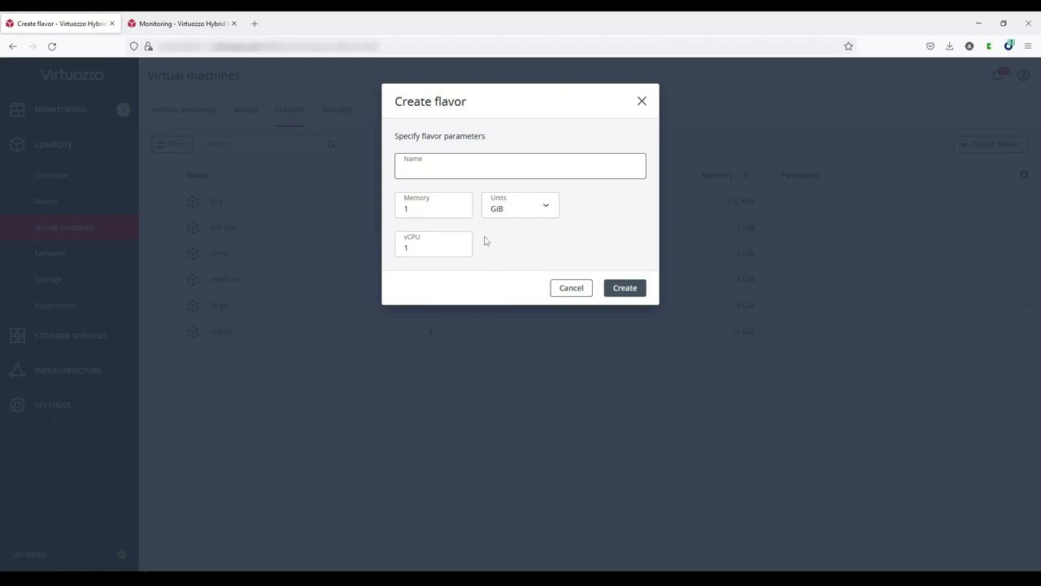
{"action": "left_click", "coordinate": [642, 101]}
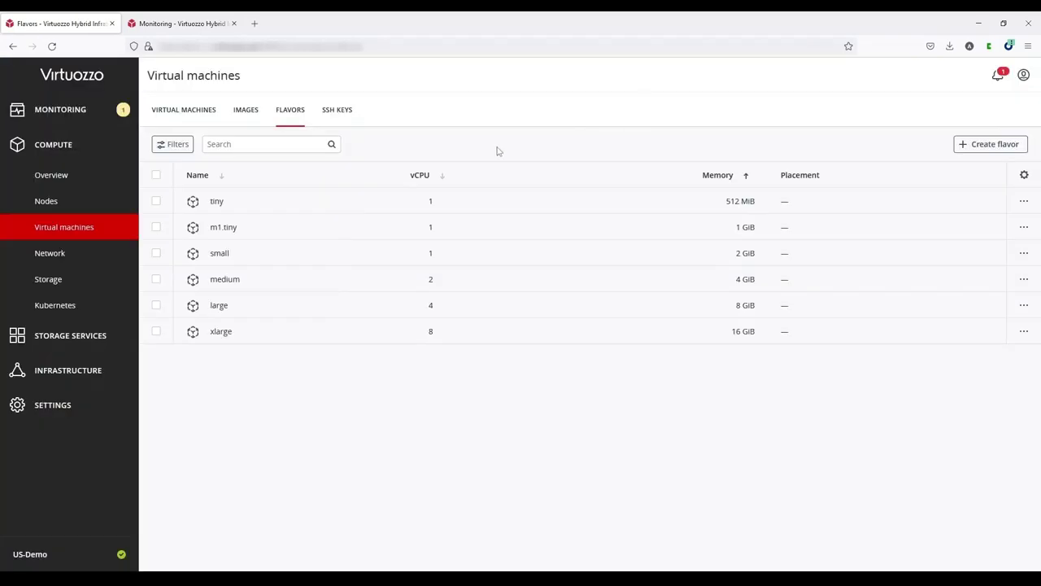
{"action": "left_click", "coordinate": [336, 109]}
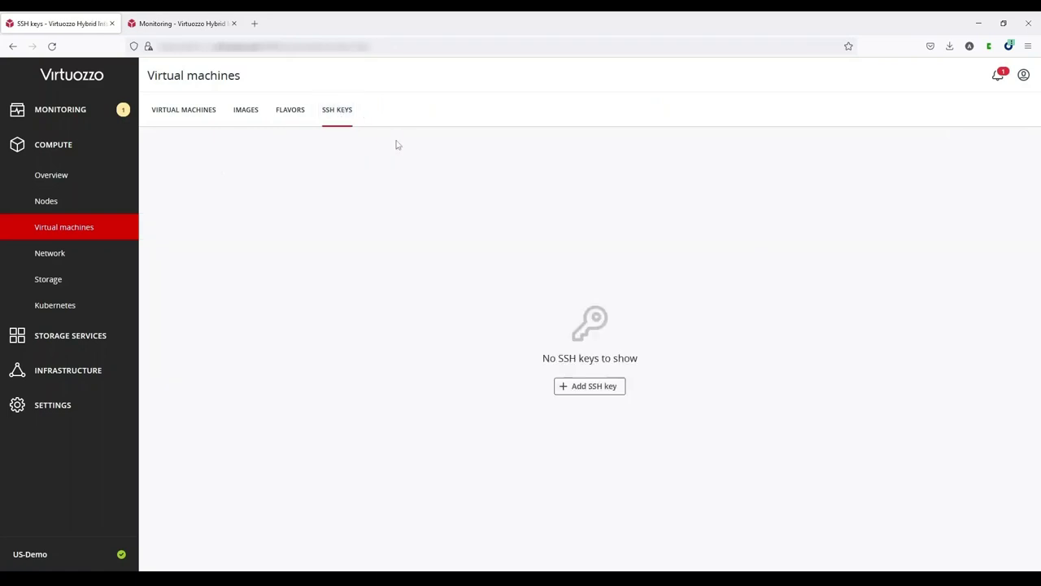
- Review the compute networks, security groups, floating IPs, routers and VPN connections
{"action": "left_click", "coordinate": [69, 254]}
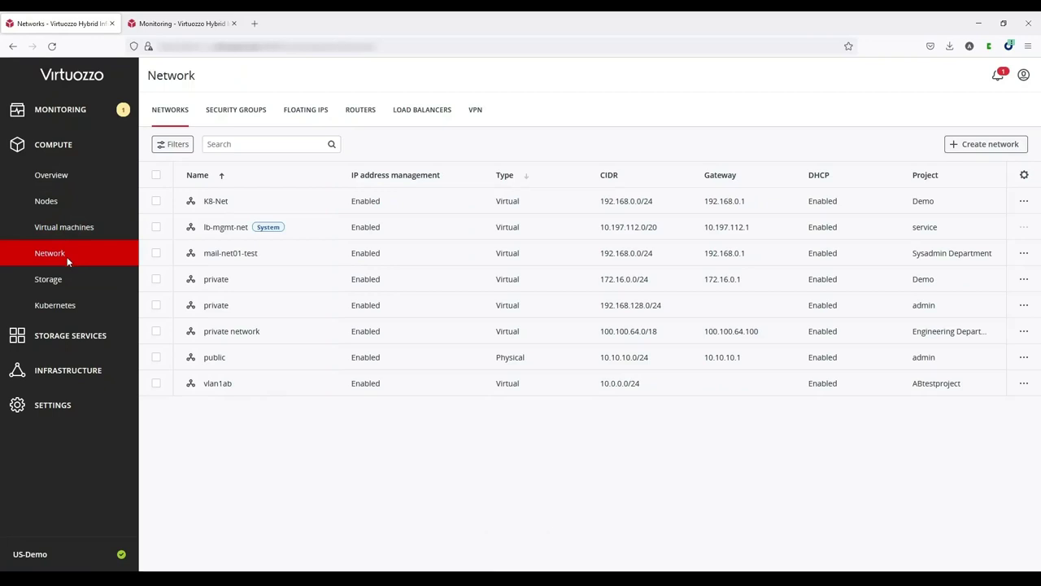
{"action": "left_click", "coordinate": [236, 111]}
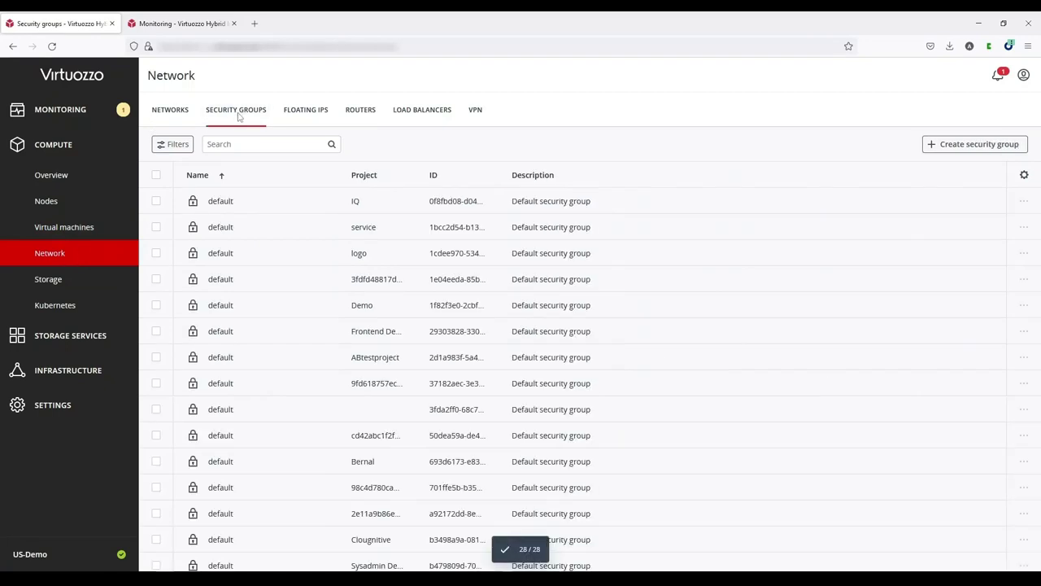
{"action": "left_click", "coordinate": [323, 111]}
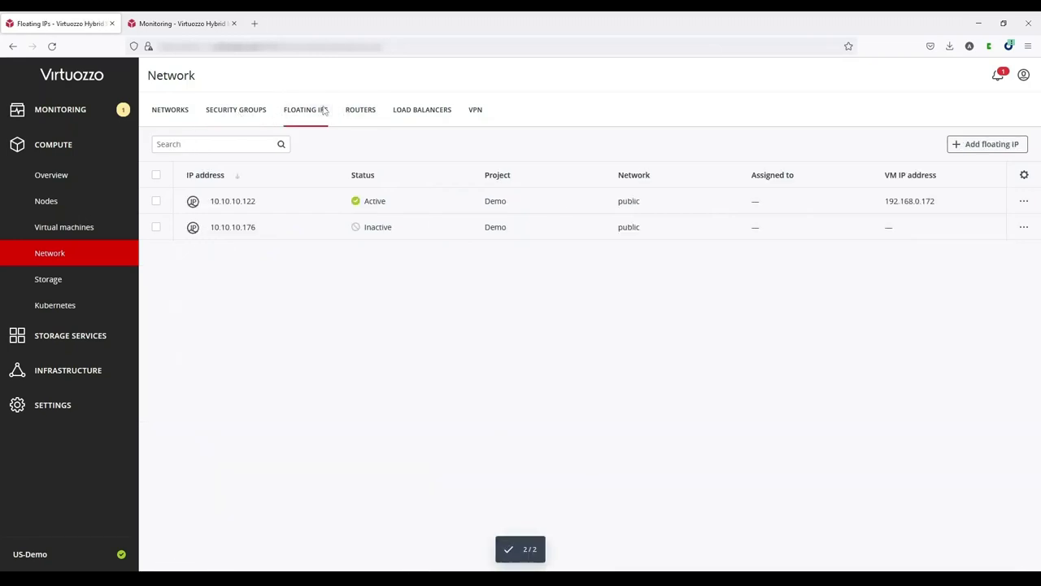
{"action": "left_click", "coordinate": [364, 117]}
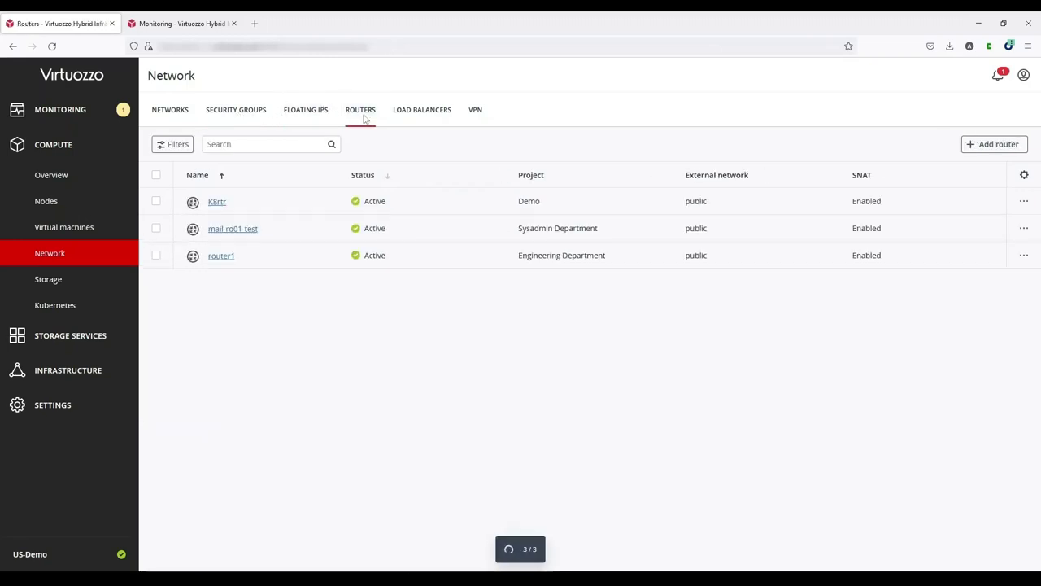
{"action": "left_click", "coordinate": [476, 118]}
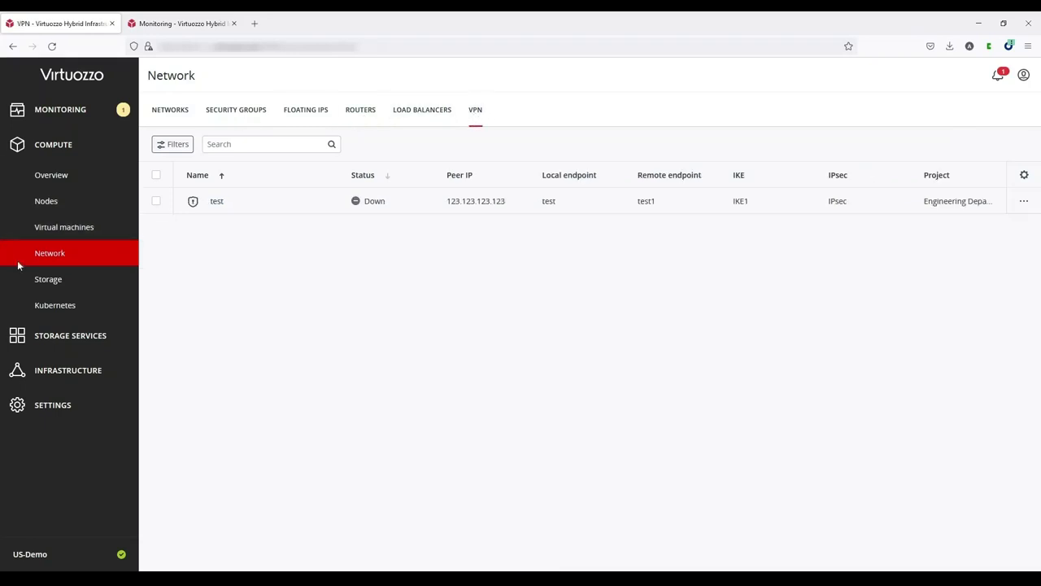
- Review the compute volumes and storage policies, including the replication and erasure coding redundancy options for a new policy
{"action": "left_click", "coordinate": [62, 283]}
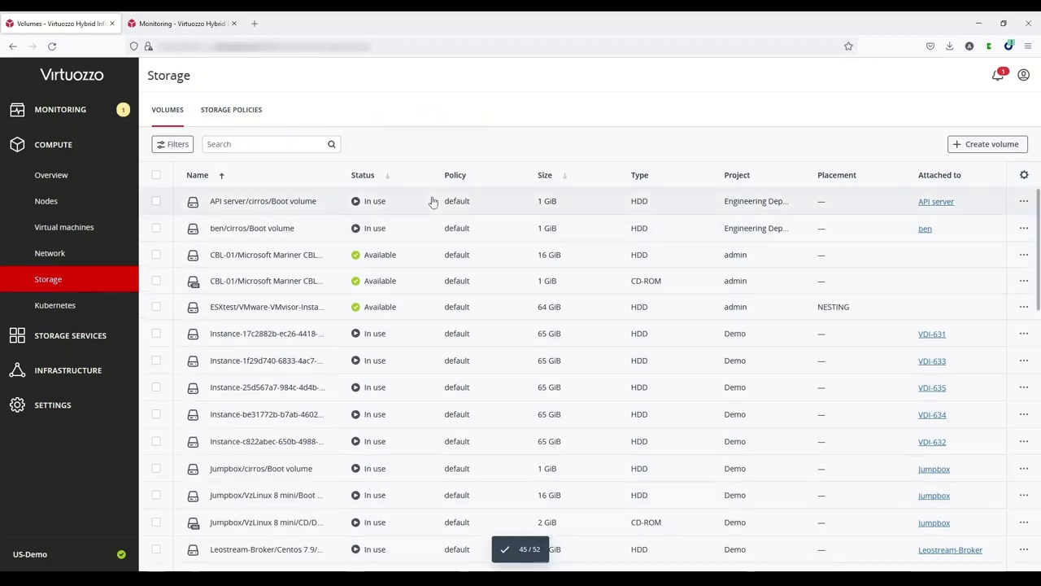
{"action": "left_click", "coordinate": [234, 112]}
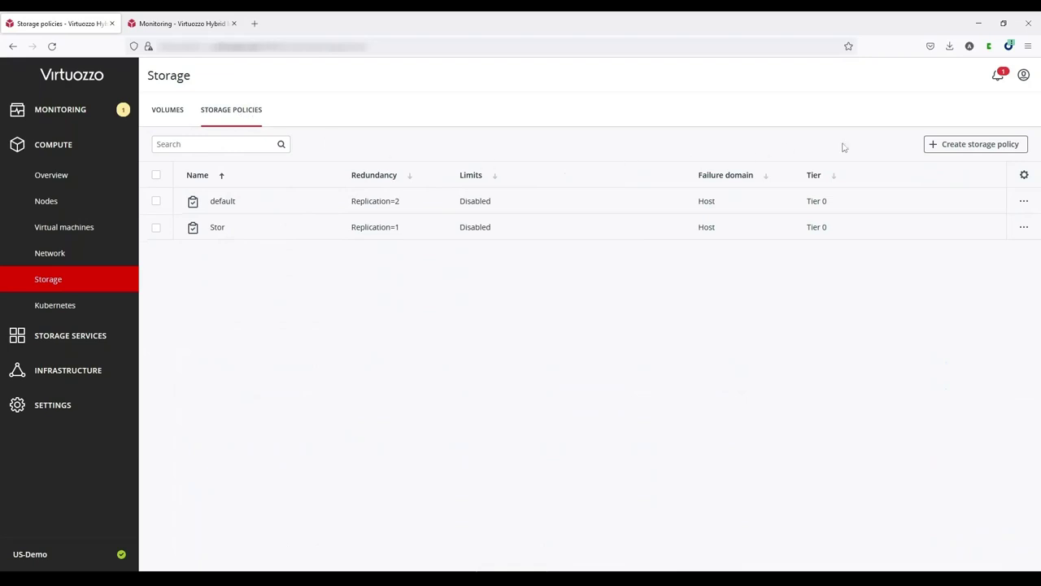
{"action": "left_click", "coordinate": [956, 146]}
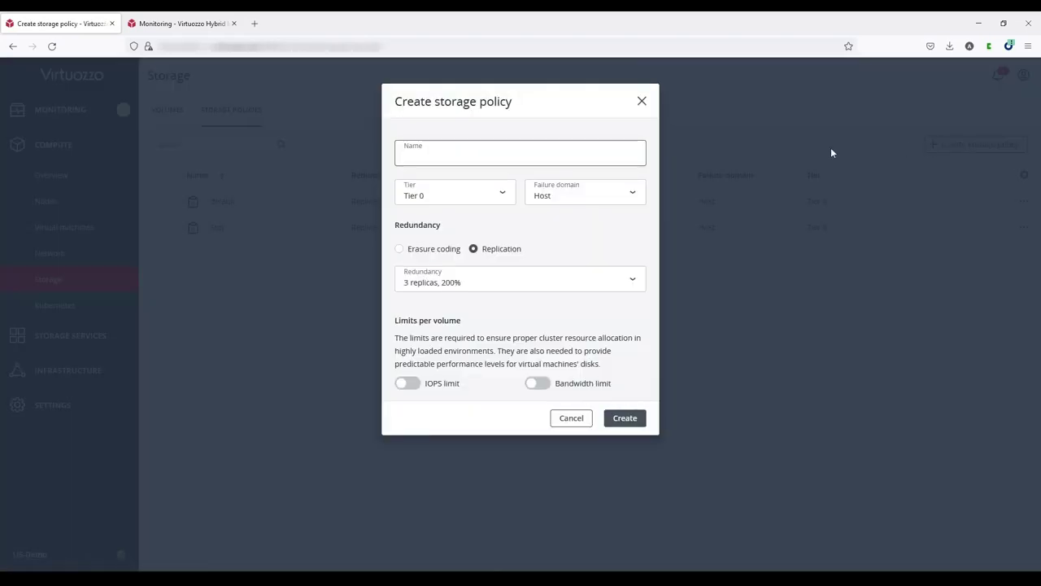
{"action": "left_click", "coordinate": [476, 281]}
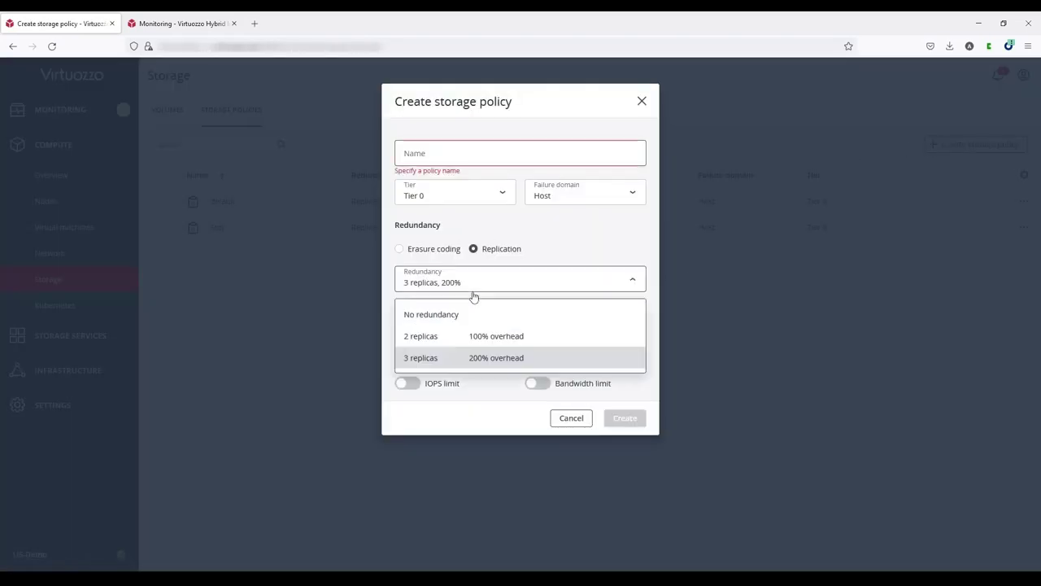
{"action": "left_click", "coordinate": [472, 289]}
{"action": "left_click", "coordinate": [444, 252]}
{"action": "left_click", "coordinate": [444, 276]}
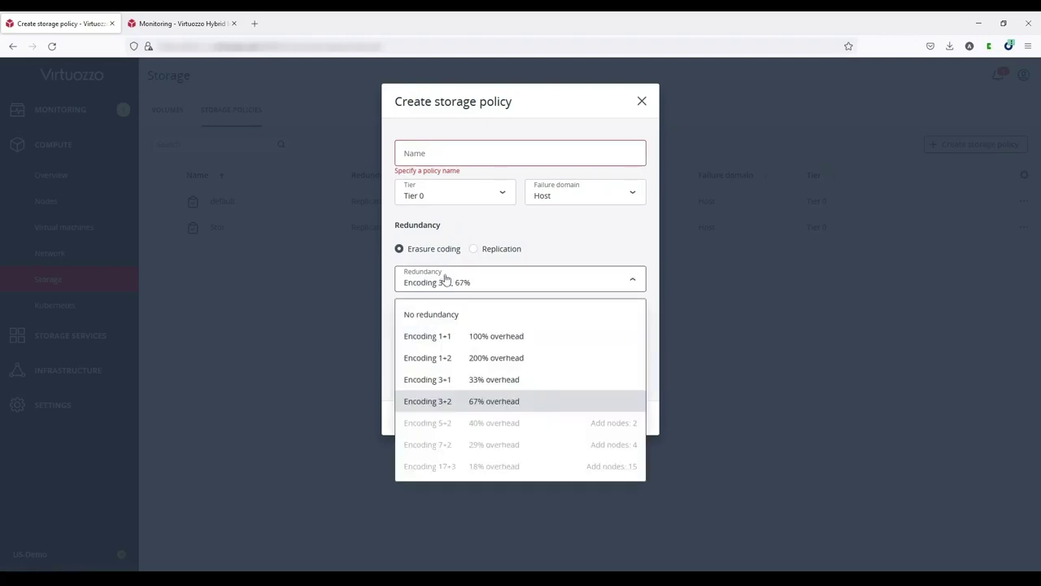
{"action": "left_click", "coordinate": [444, 276]}
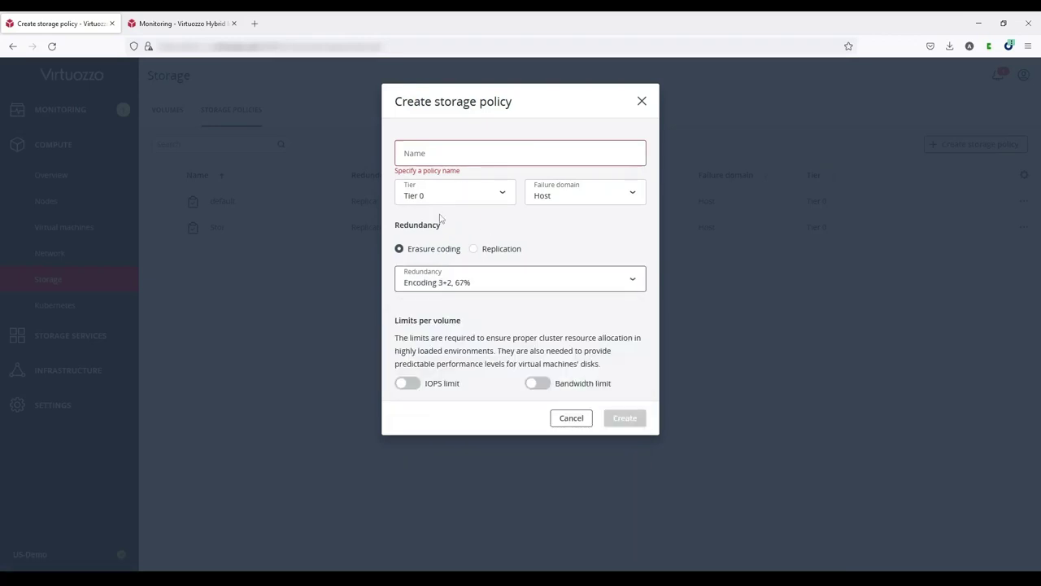
- Check the tier and failure domain options for the new storage policy, discard it, and view the Kubernetes clusters
{"action": "left_click", "coordinate": [480, 196]}
{"action": "left_click", "coordinate": [572, 193]}
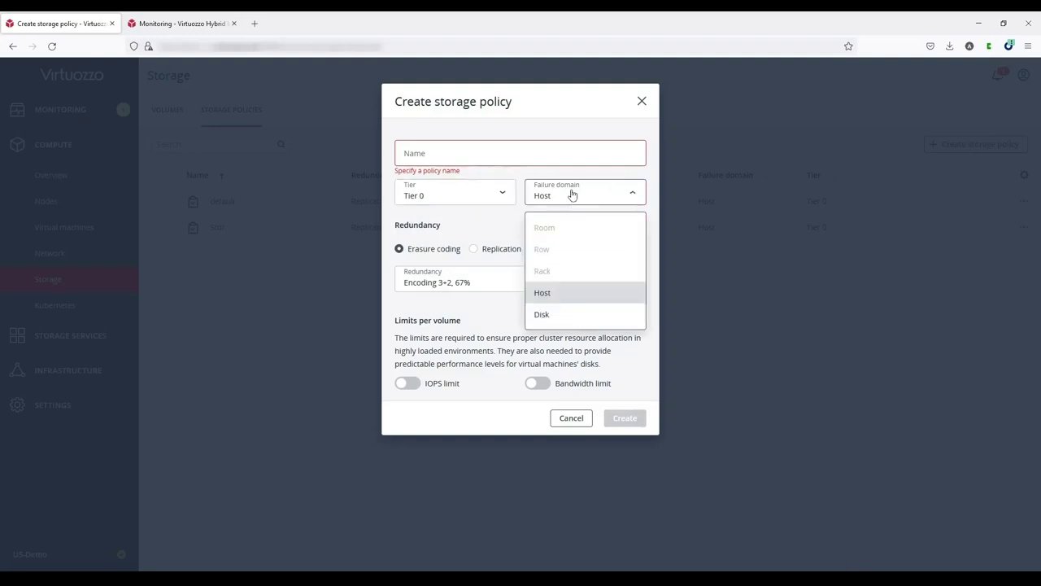
{"action": "left_click", "coordinate": [482, 261]}
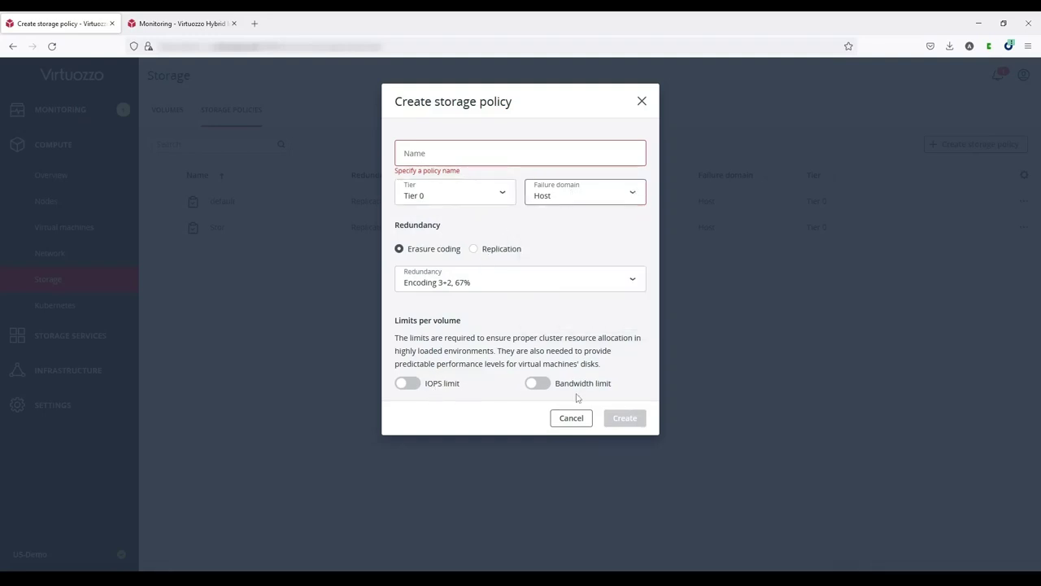
{"action": "left_click", "coordinate": [571, 418]}
{"action": "left_click", "coordinate": [56, 305]}
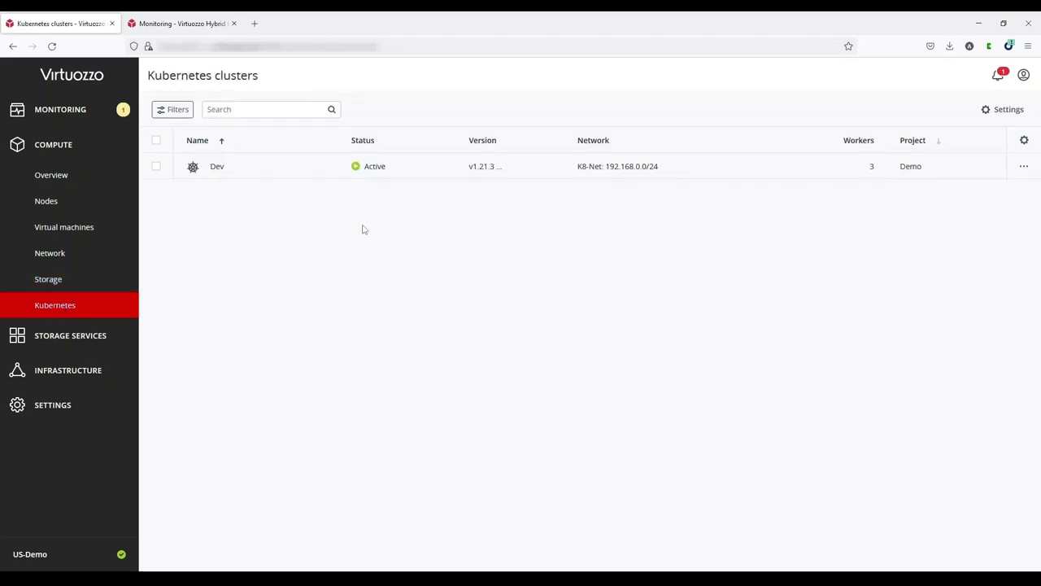
- Switch to the ABtestproject self-service panel and look through its monitoring dashboard, virtual machines, Kubernetes clusters, images and networks
{"action": "left_click", "coordinate": [183, 23]}
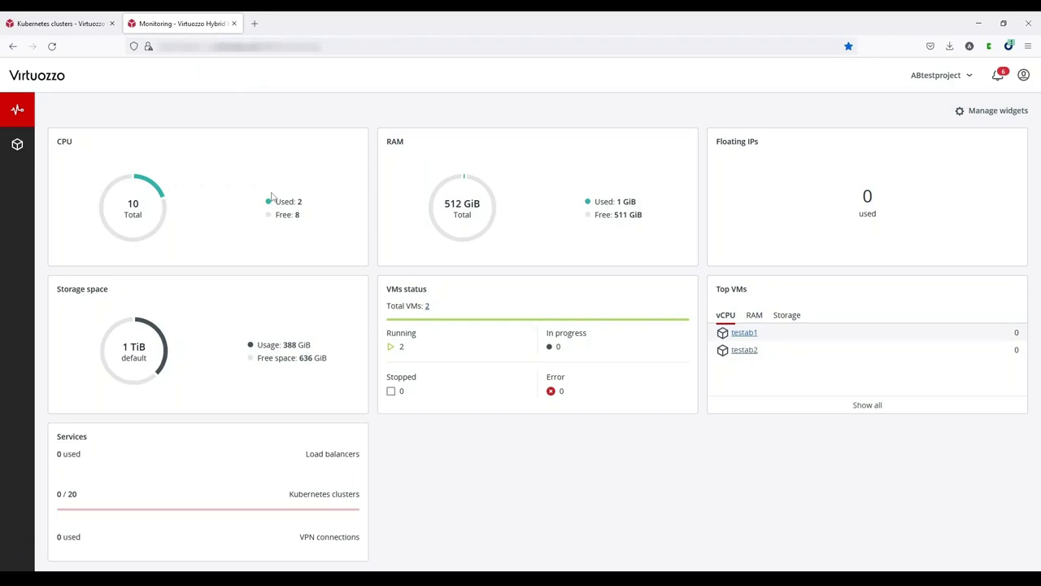
{"action": "left_click", "coordinate": [17, 144]}
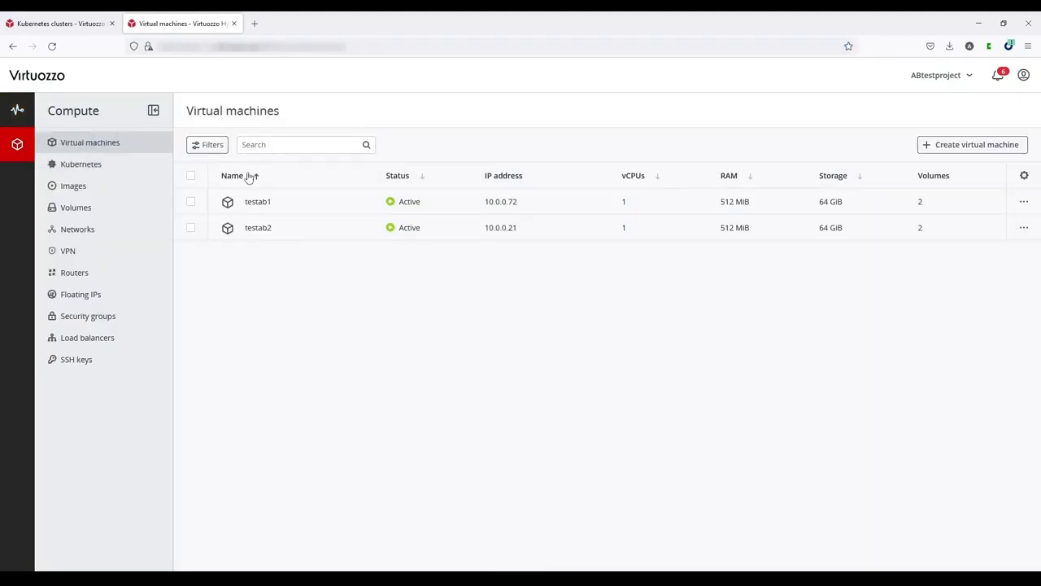
{"action": "left_click", "coordinate": [107, 173]}
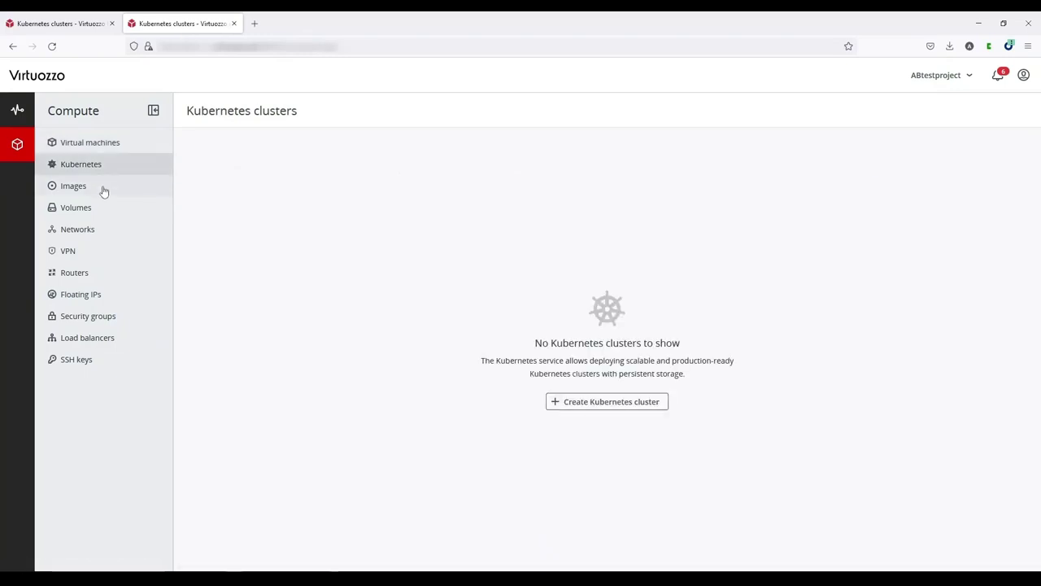
{"action": "left_click", "coordinate": [104, 189]}
{"action": "left_click", "coordinate": [97, 229]}
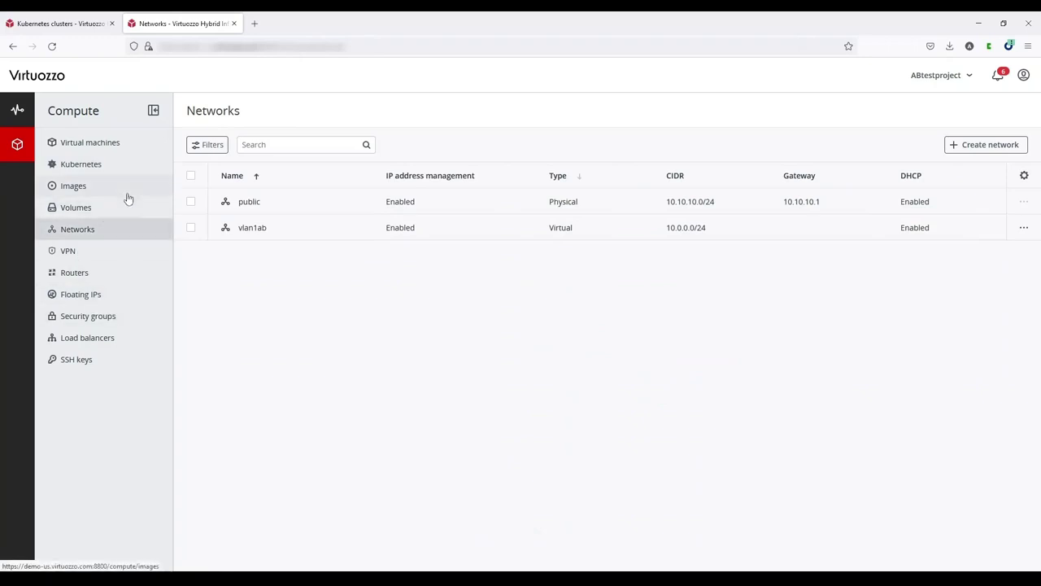
- Start creating a virtual machine named testab3 in ABtestproject, using the VzLinux 8 mini image
{"action": "left_click", "coordinate": [119, 150]}
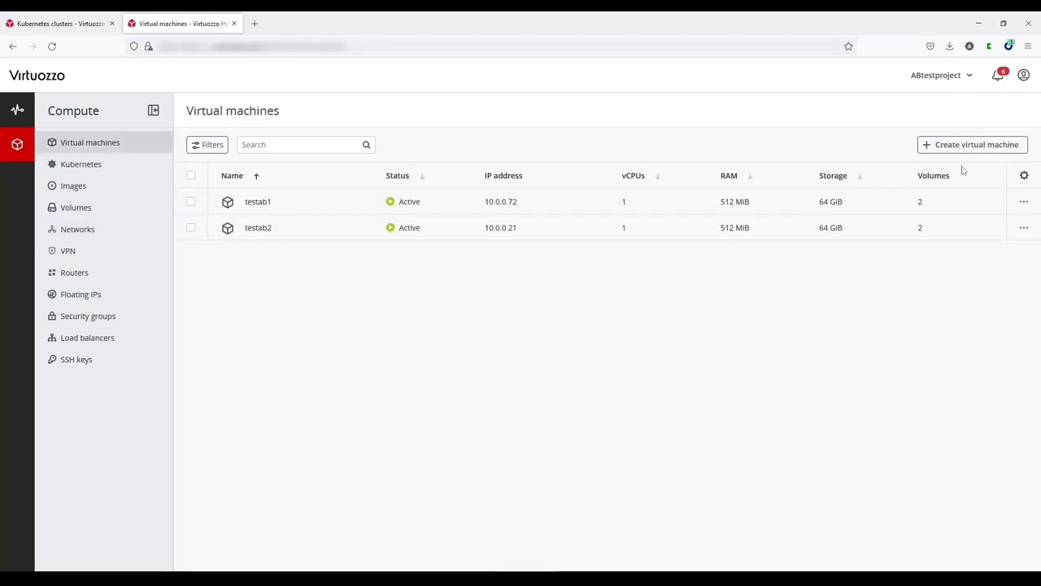
{"action": "left_click", "coordinate": [928, 151]}
{"action": "type", "text": "testab3"}
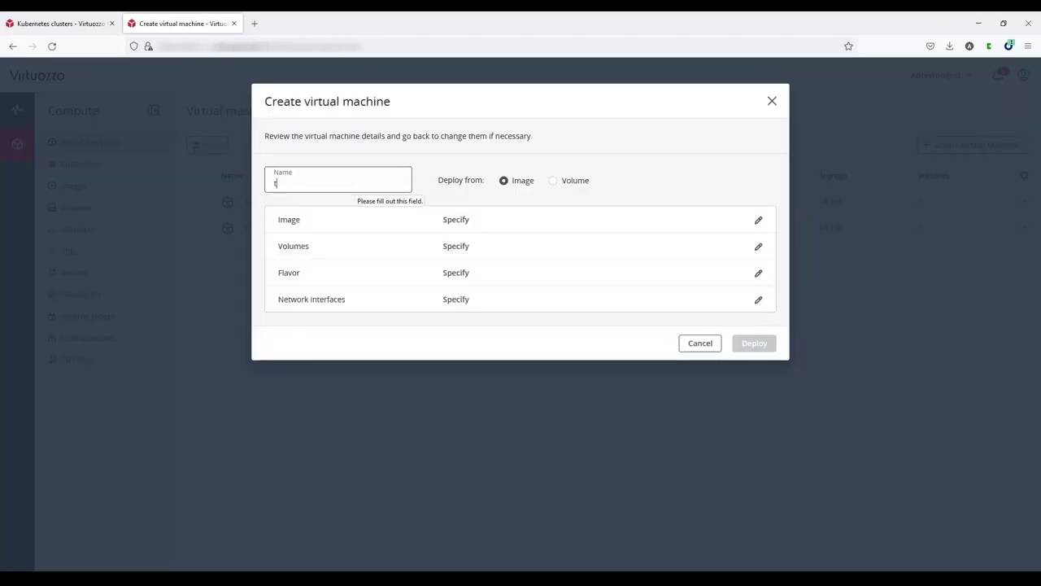
{"action": "left_click", "coordinate": [759, 222]}
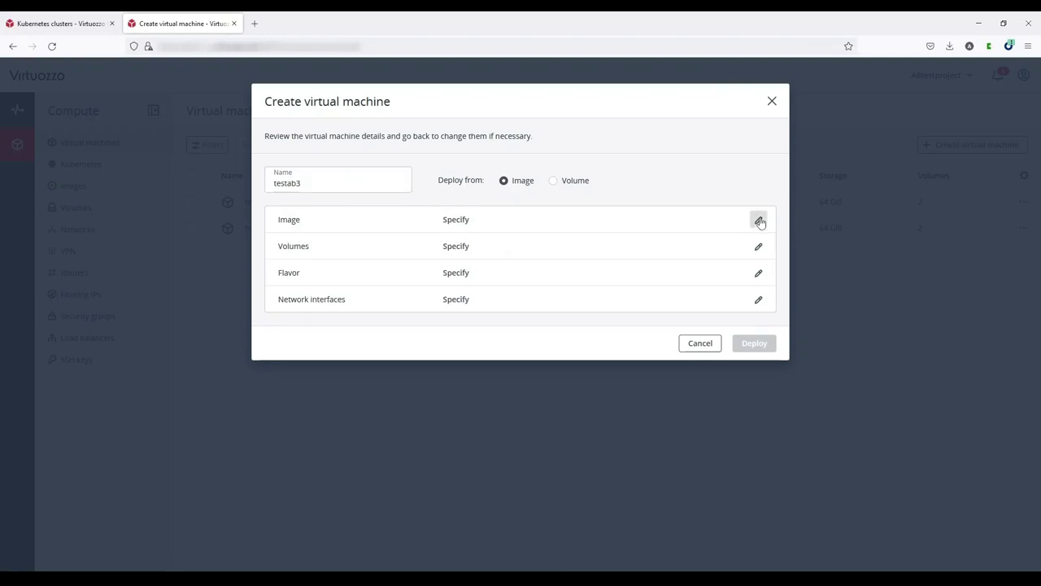
{"action": "scroll", "coordinate": [521, 301], "scroll_direction": "down", "scroll_amount": 3}
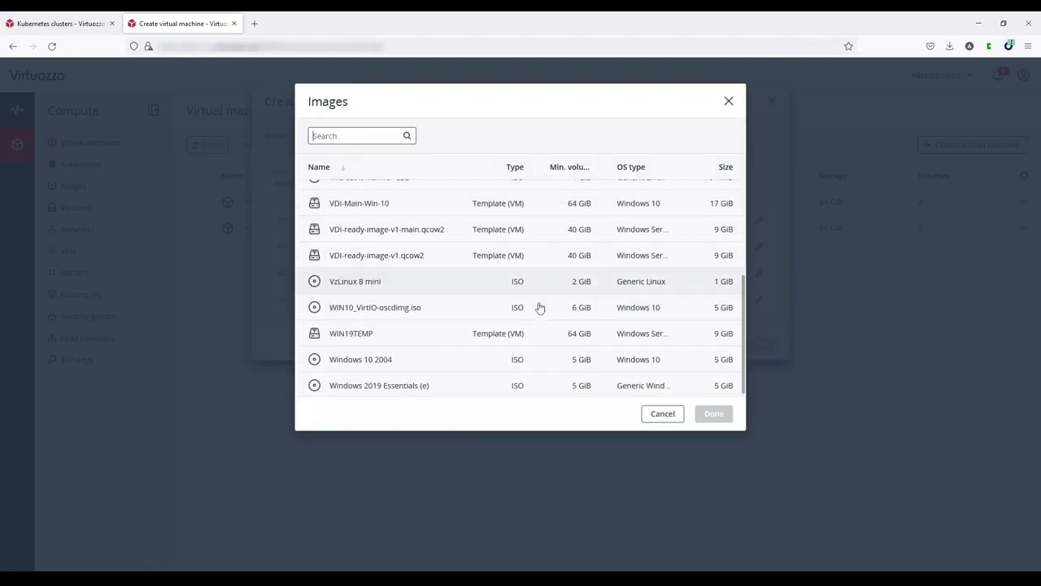
{"action": "double_click", "coordinate": [432, 281]}
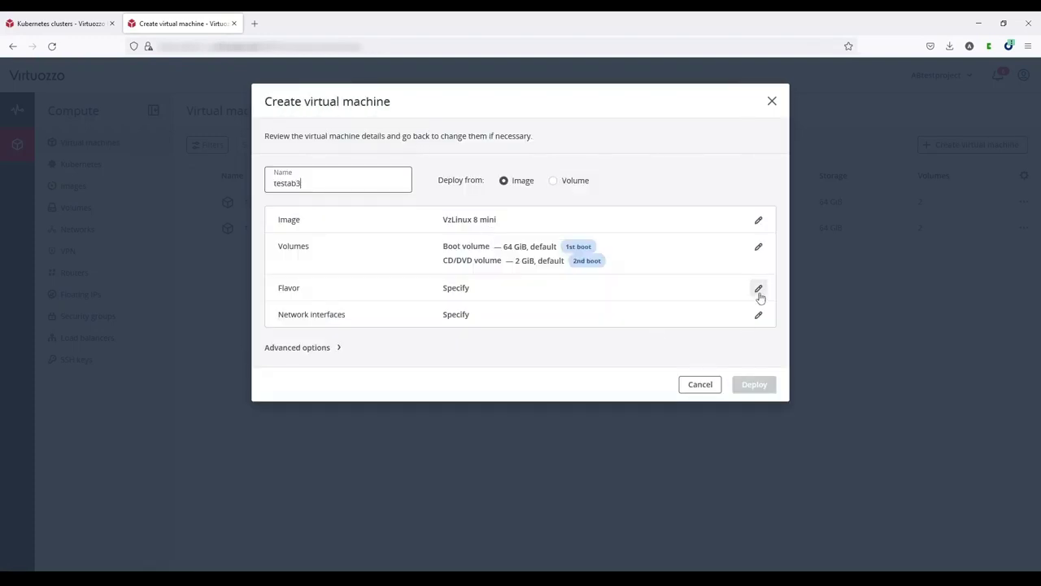
- Assign the tiny flavor with 1 vCPU and 512 MiB RAM to testab3
{"action": "left_click", "coordinate": [758, 290]}
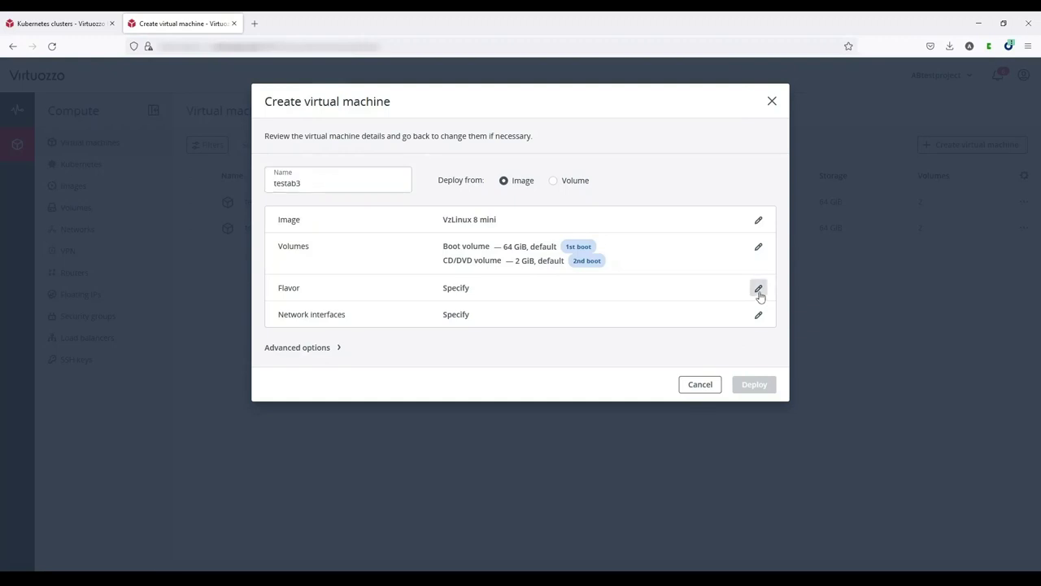
{"action": "left_click", "coordinate": [388, 195]}
{"action": "left_click", "coordinate": [715, 414]}
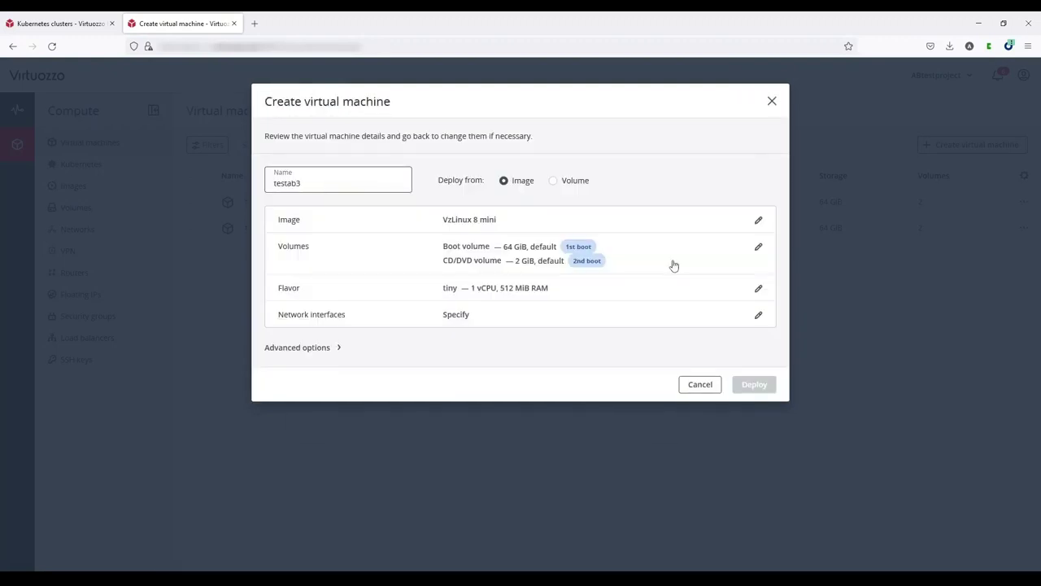
- Add a network interface on vlan1ab with automatic addressing and the default security group, and deploy testab3
{"action": "left_click", "coordinate": [759, 317]}
{"action": "left_click", "coordinate": [530, 295]}
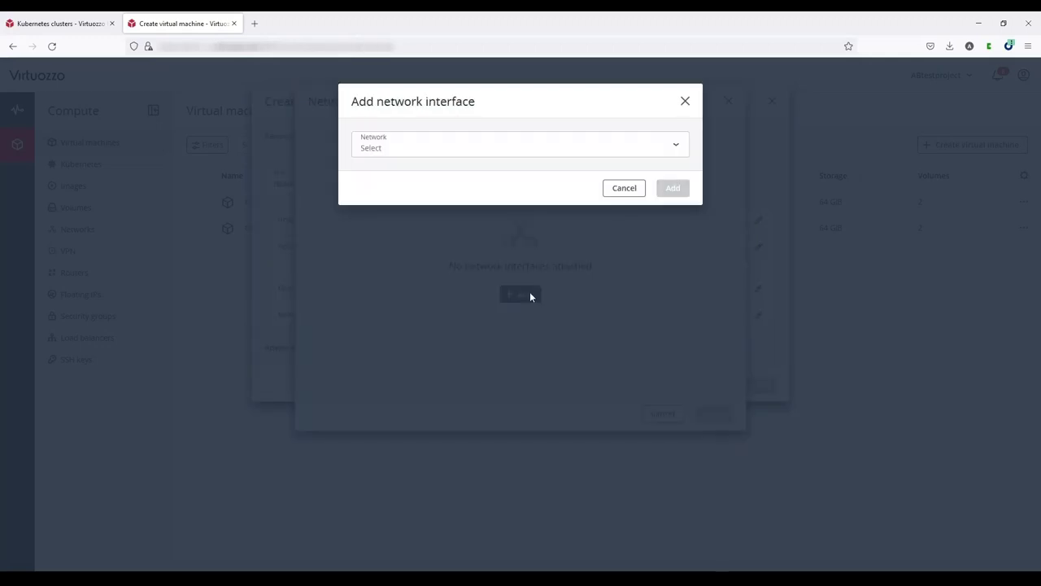
{"action": "left_click", "coordinate": [593, 149]}
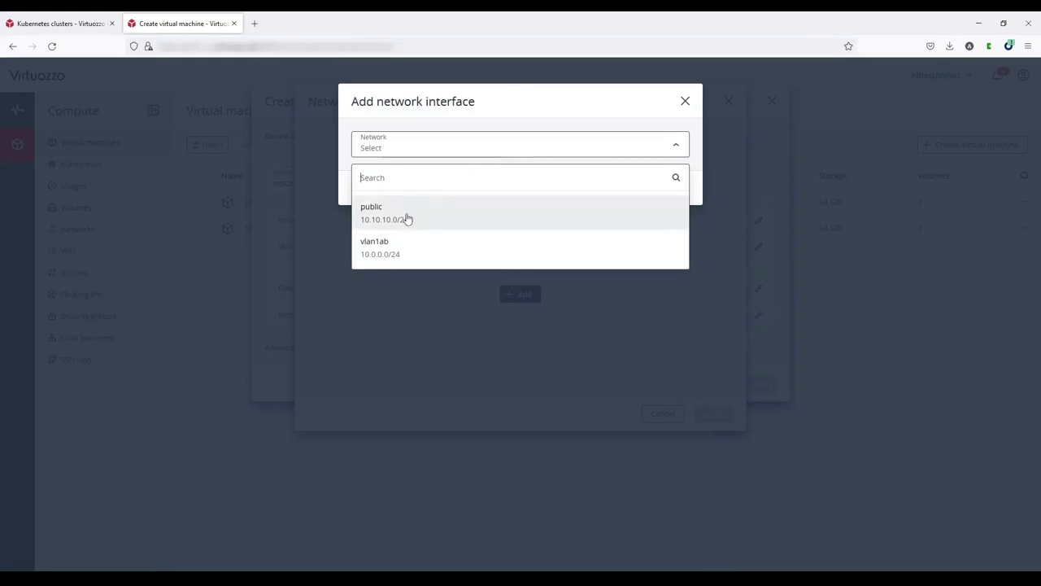
{"action": "left_click", "coordinate": [455, 254]}
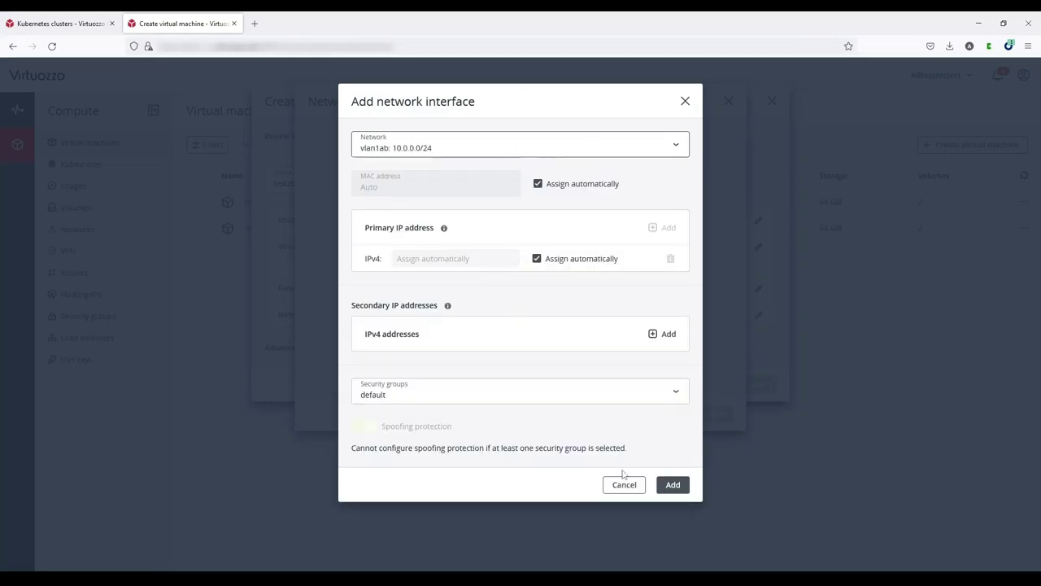
{"action": "left_click", "coordinate": [674, 486]}
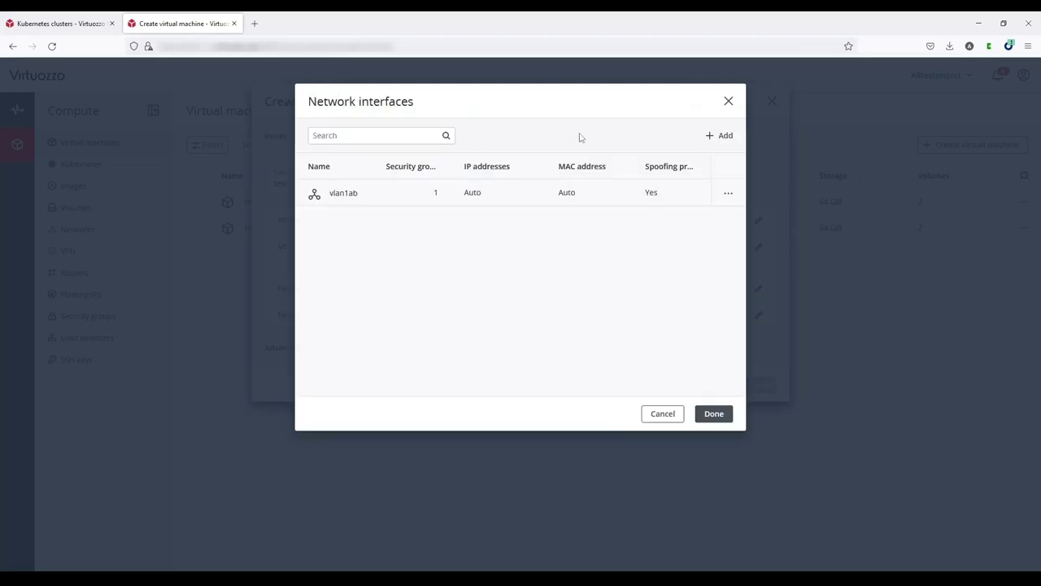
{"action": "left_click", "coordinate": [705, 418]}
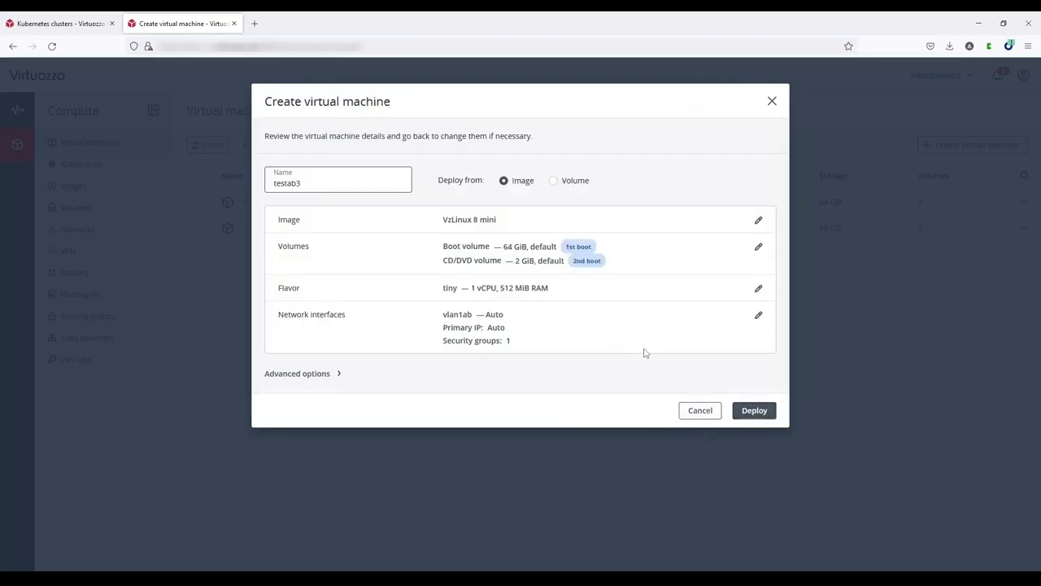
{"action": "left_click", "coordinate": [754, 411]}
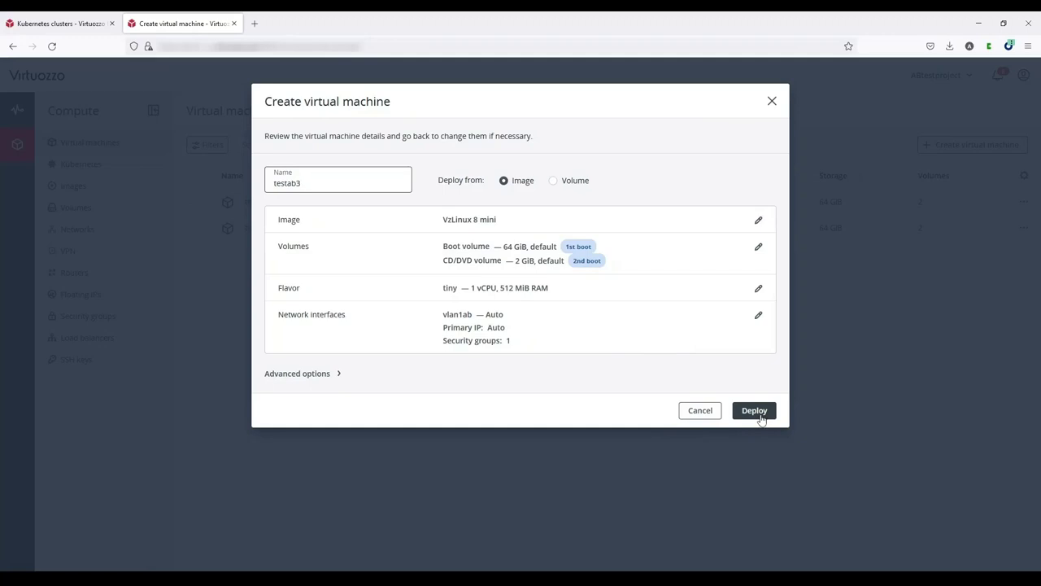